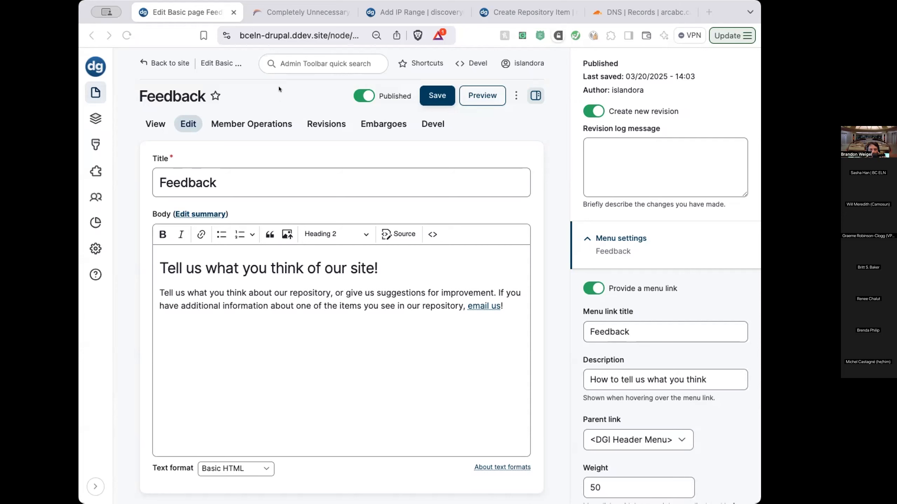
# Leave the Feedback page's edit form and open the DGI Header Menu for editing, at its list of menu links
pyautogui.click(87, 37)
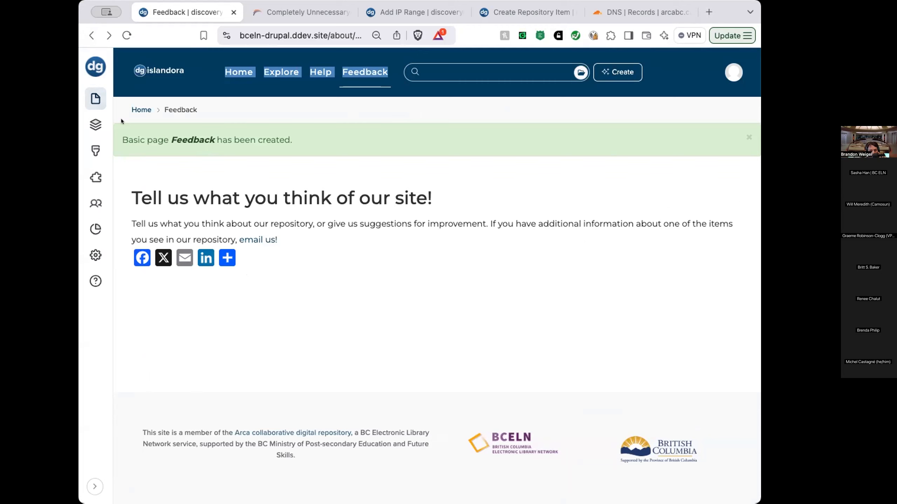
pyautogui.click(96, 125)
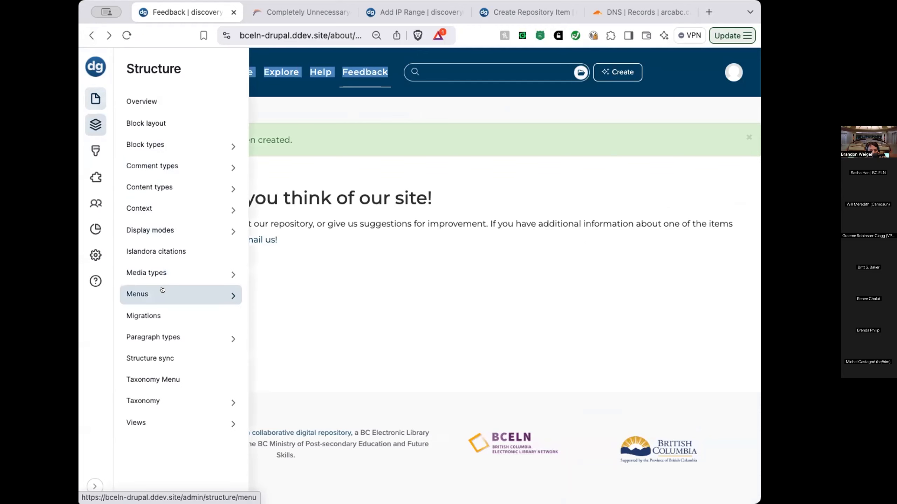
pyautogui.moveTo(163, 279)
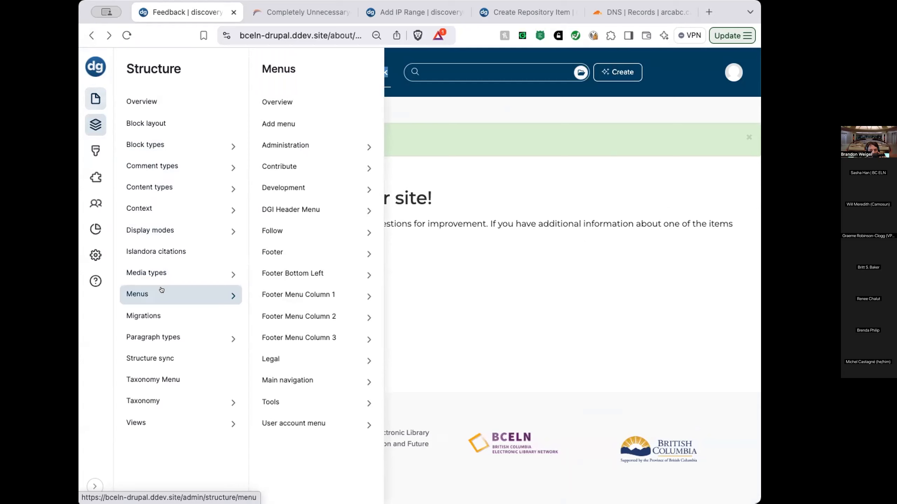
pyautogui.click(313, 208)
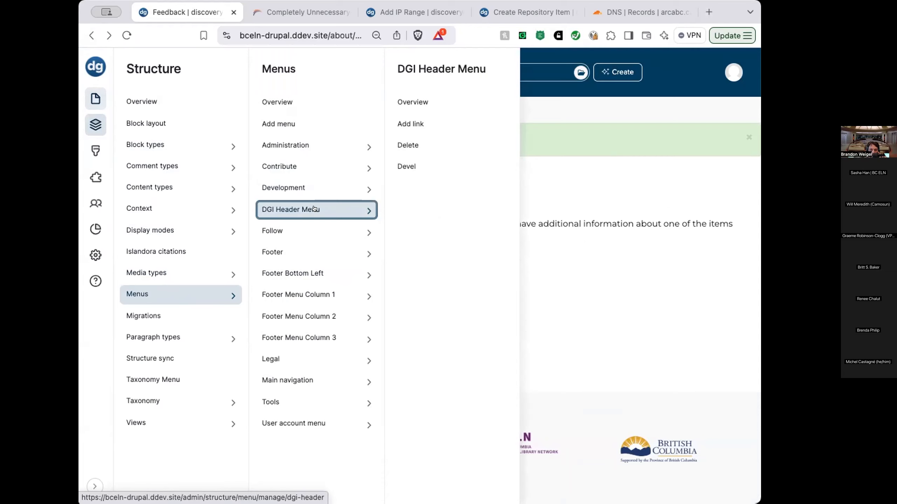
pyautogui.click(314, 209)
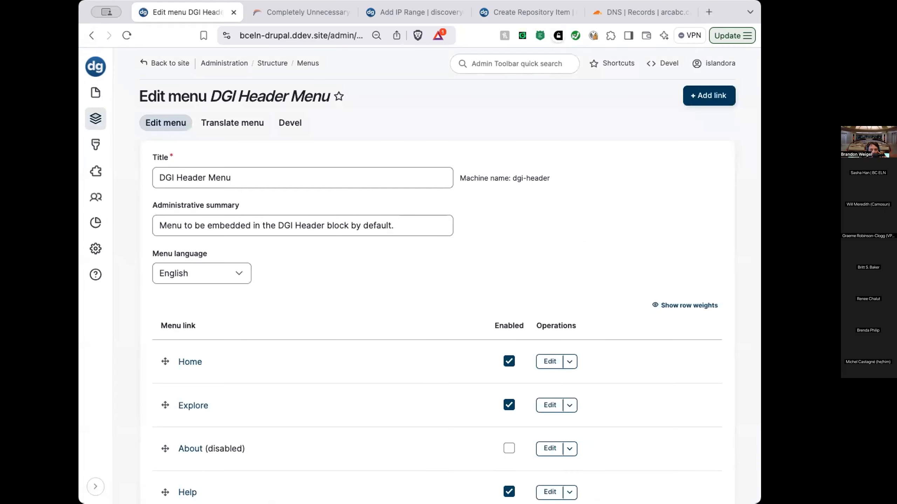
pyautogui.scroll(-5, 413, 268)
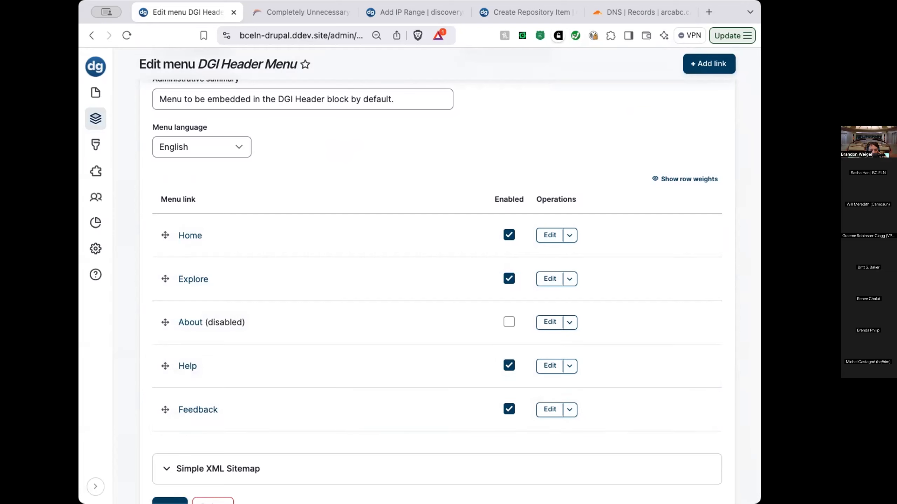
# Move the Feedback link above Home, and move it back down as a child of Help
pyautogui.click(393, 202)
pyautogui.moveTo(165, 409); pyautogui.dragTo(159, 233)
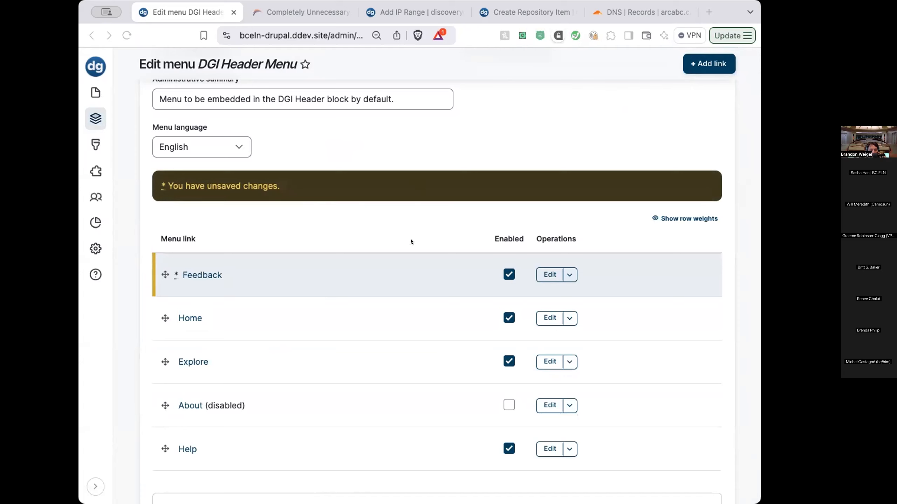
pyautogui.click(393, 230)
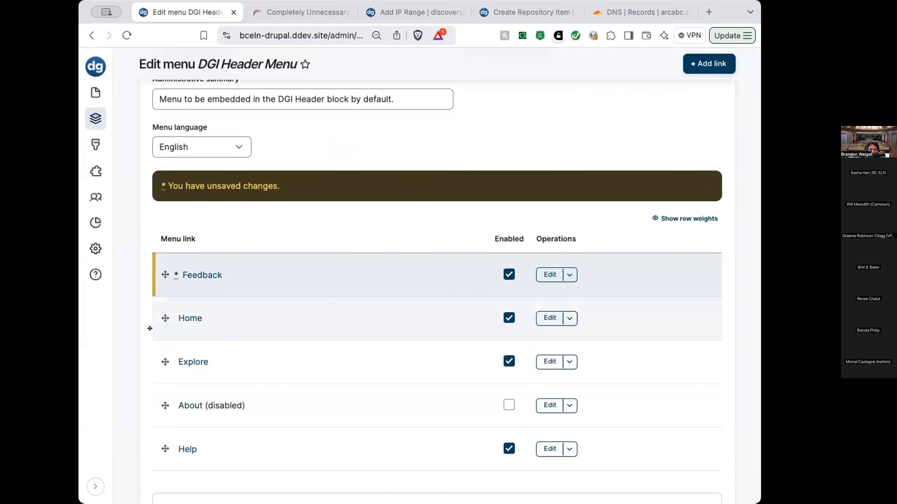
pyautogui.moveTo(159, 271); pyautogui.dragTo(179, 448)
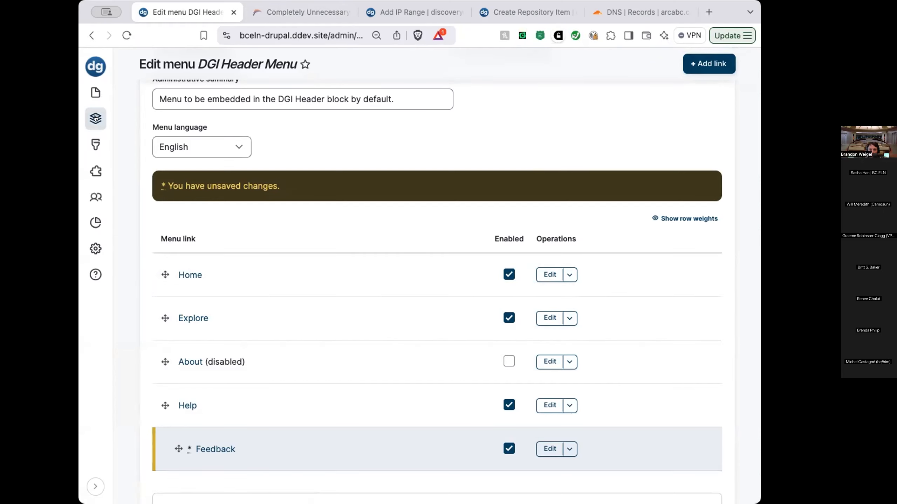
# Reopen the DGI Header Menu without saving the reordering and start adding a new menu link
pyautogui.moveTo(96, 118)
pyautogui.moveTo(161, 315)
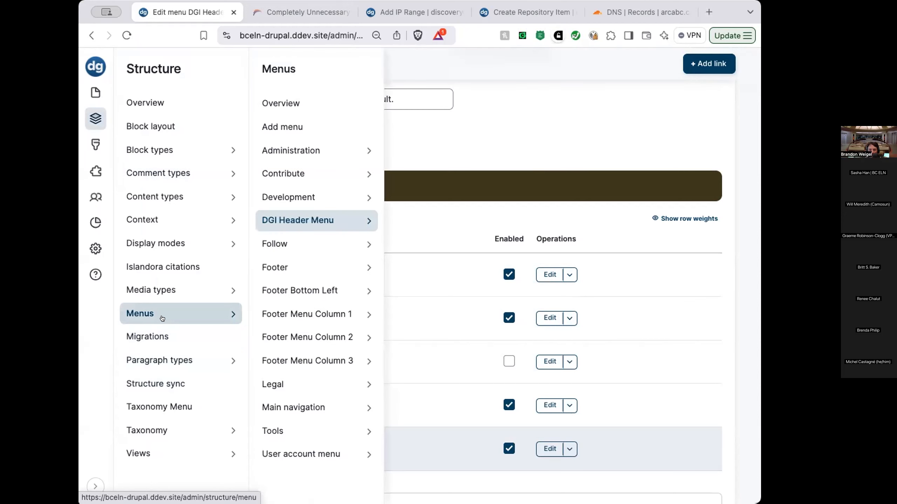
pyautogui.click(353, 220)
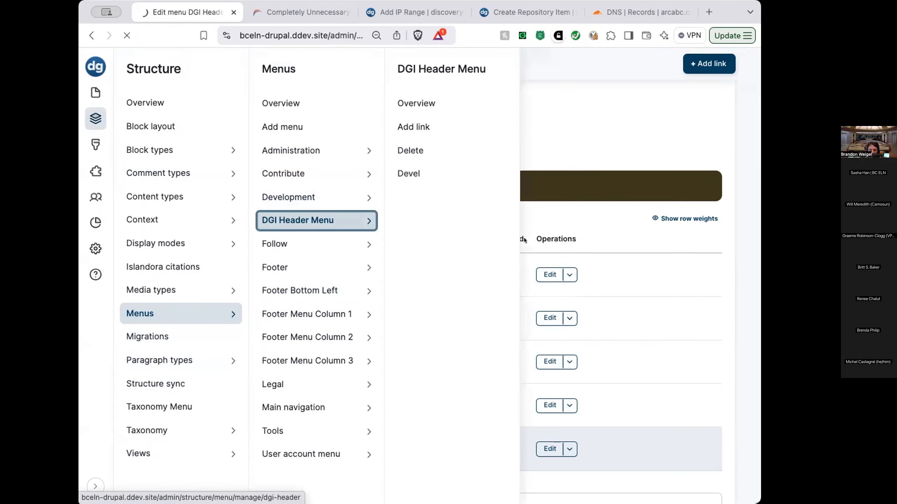
pyautogui.click(699, 94)
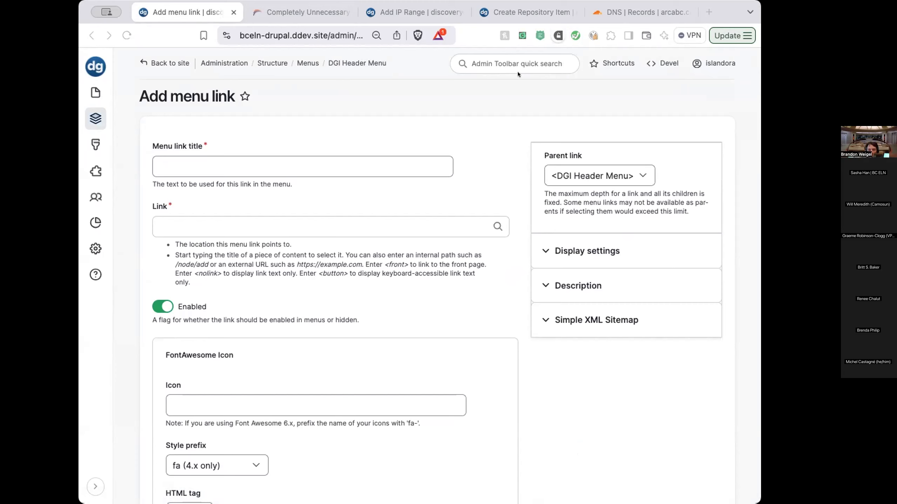
pyautogui.click(321, 165)
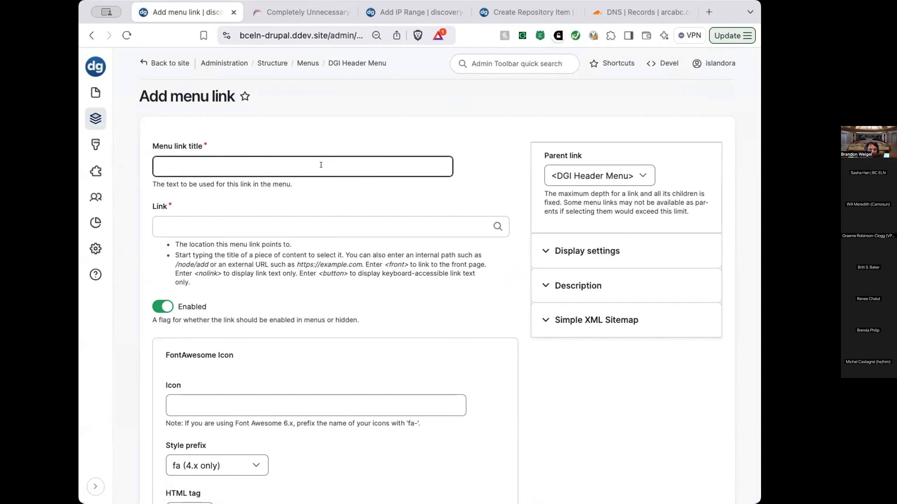
pyautogui.click(321, 165)
pyautogui.write('A')
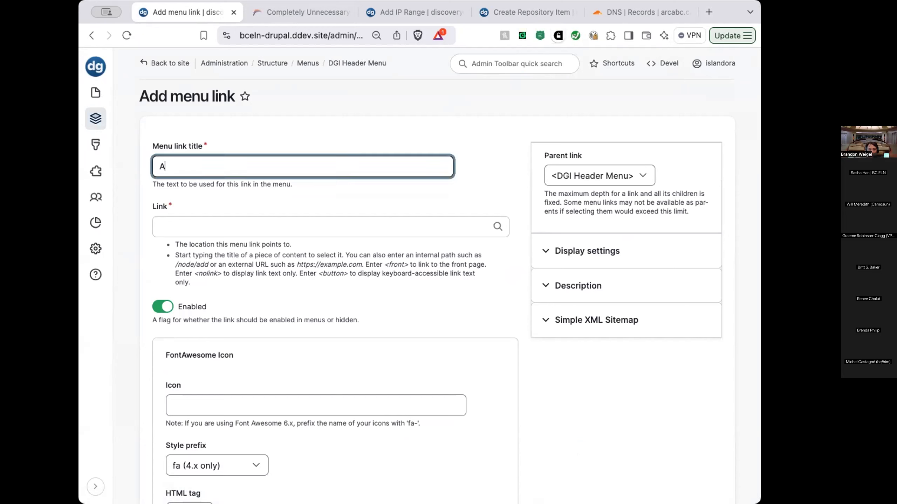
pyautogui.write('rca Collabor')
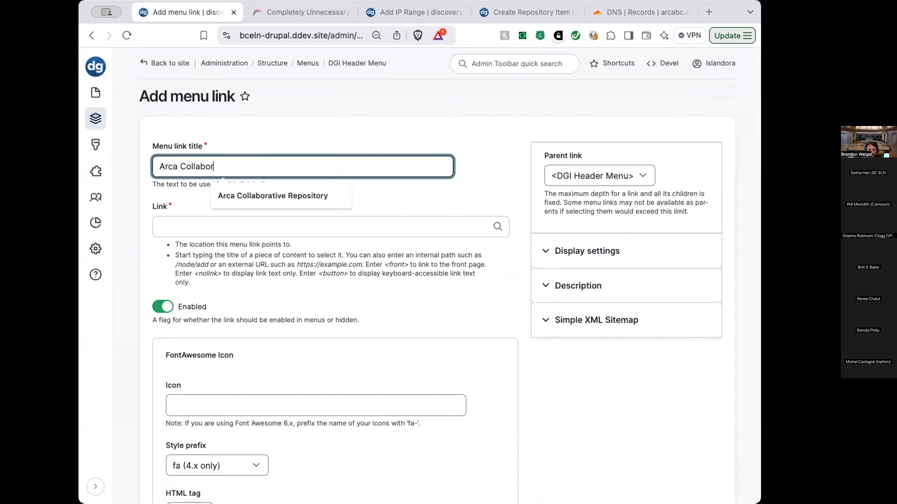
pyautogui.write('ative Repository')
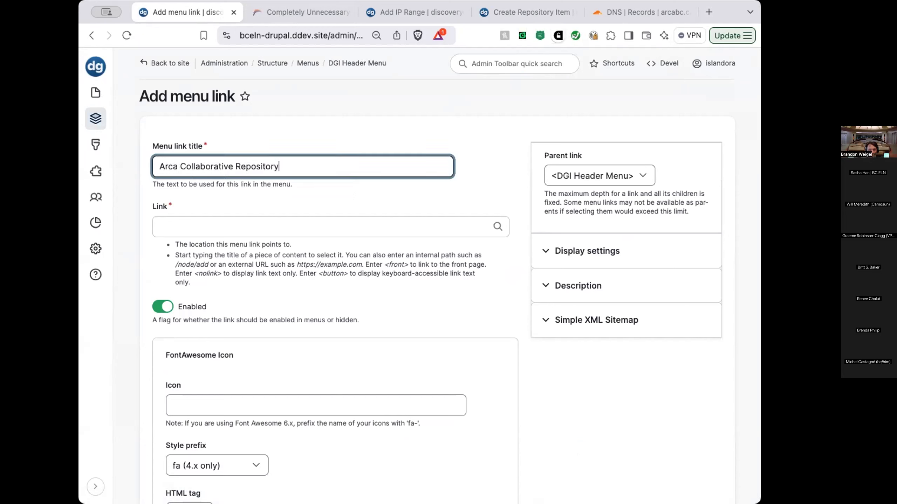
pyautogui.click(246, 221)
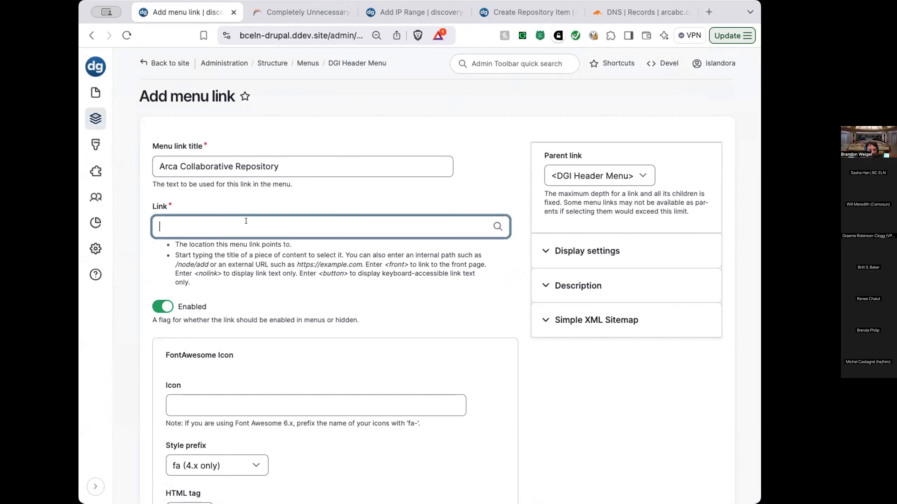
pyautogui.write('https://arcabc.ca')
pyautogui.click(84, 244)
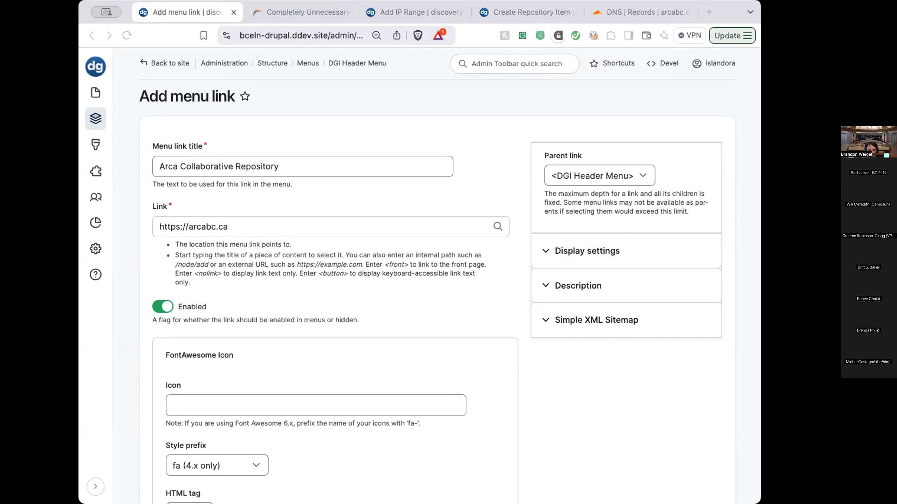
# Set the menu link's weight to 50 in its display settings
pyautogui.click(376, 267)
pyautogui.scroll(-3, 395, 266)
pyautogui.scroll(1, 458, 204)
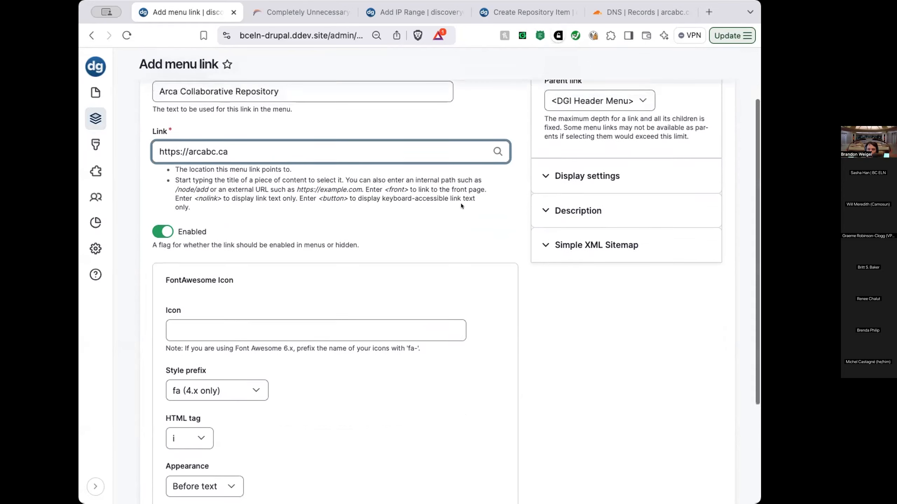
pyautogui.scroll(1, 461, 205)
pyautogui.click(586, 205)
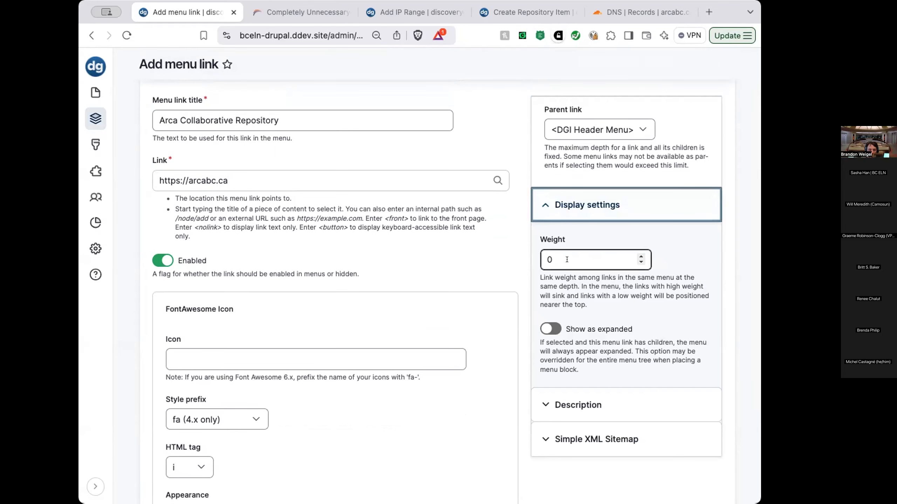
pyautogui.press('Tab')
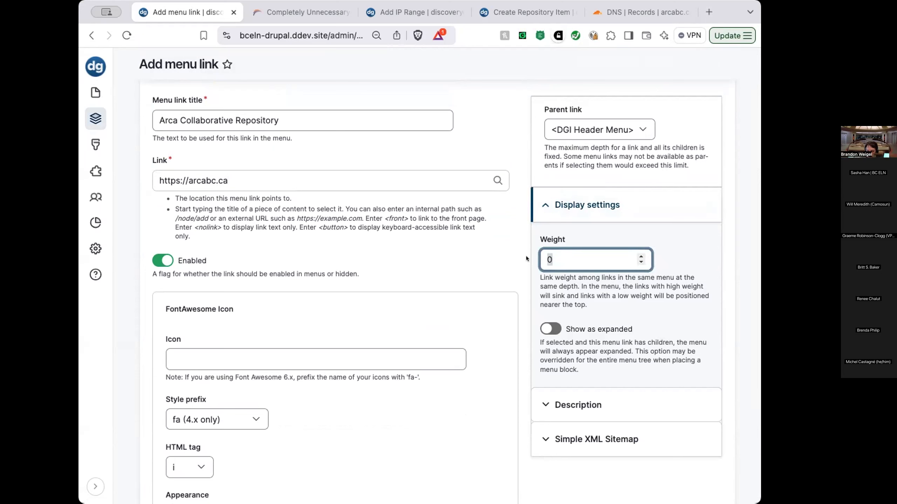
pyautogui.write('50')
pyautogui.press('super+Tab')
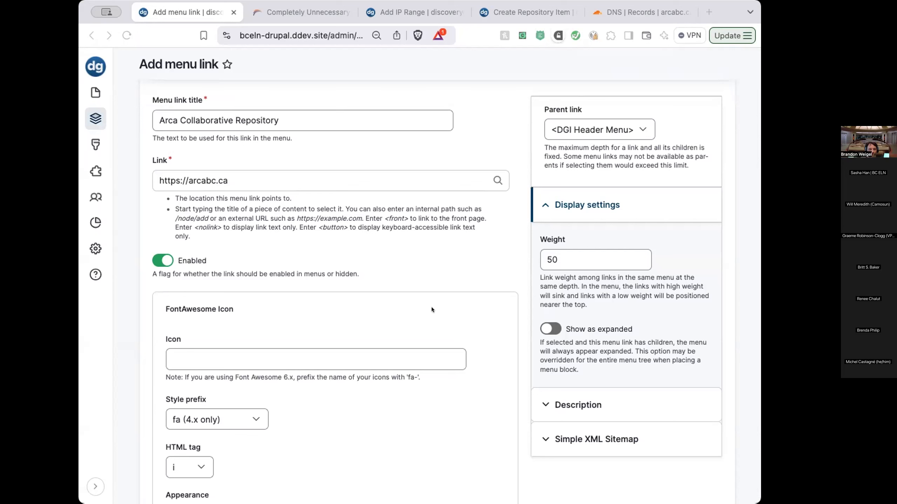
# Enter "The Arca website" as the menu link's description and save the link
pyautogui.click(575, 403)
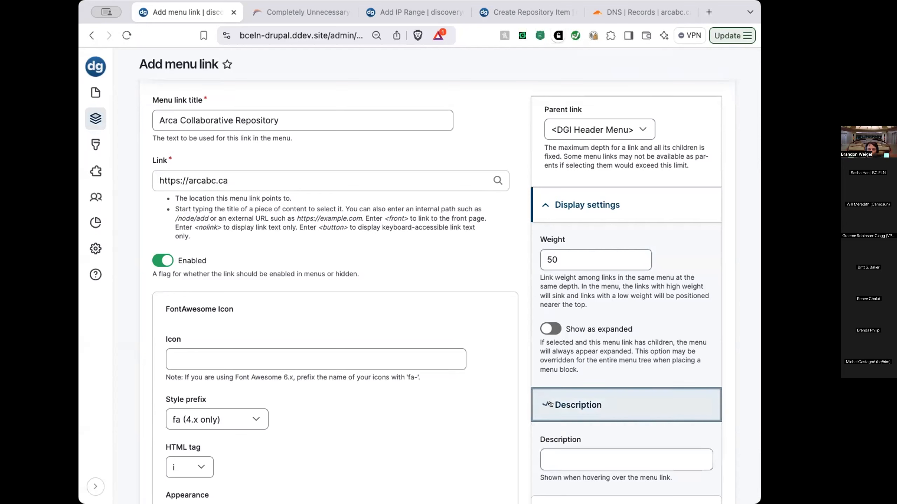
pyautogui.click(571, 451)
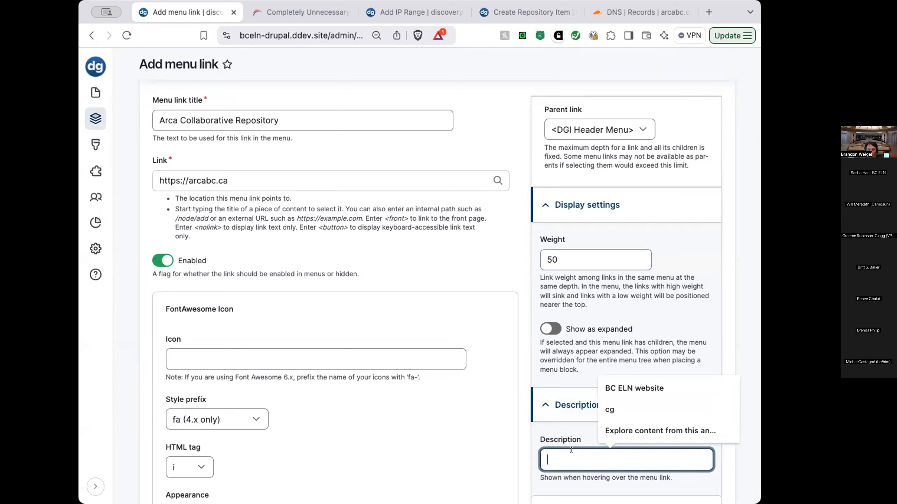
pyautogui.write('The ')
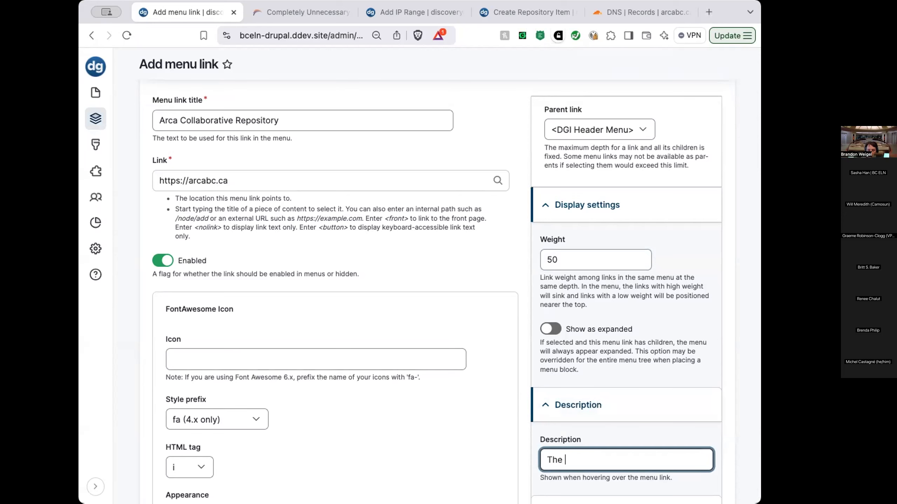
pyautogui.write('Arca website')
pyautogui.scroll(-3, 425, 400)
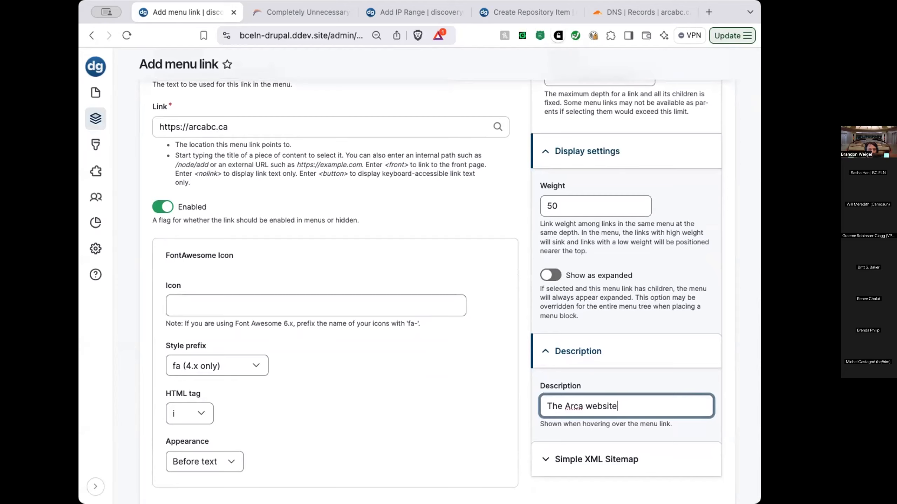
pyautogui.scroll(5, 476, 360)
pyautogui.scroll(-9, 241, 324)
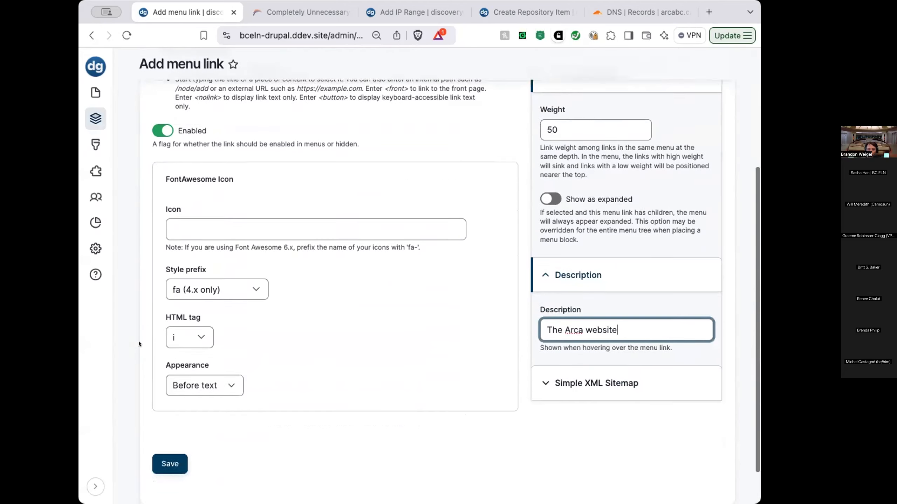
pyautogui.click(169, 419)
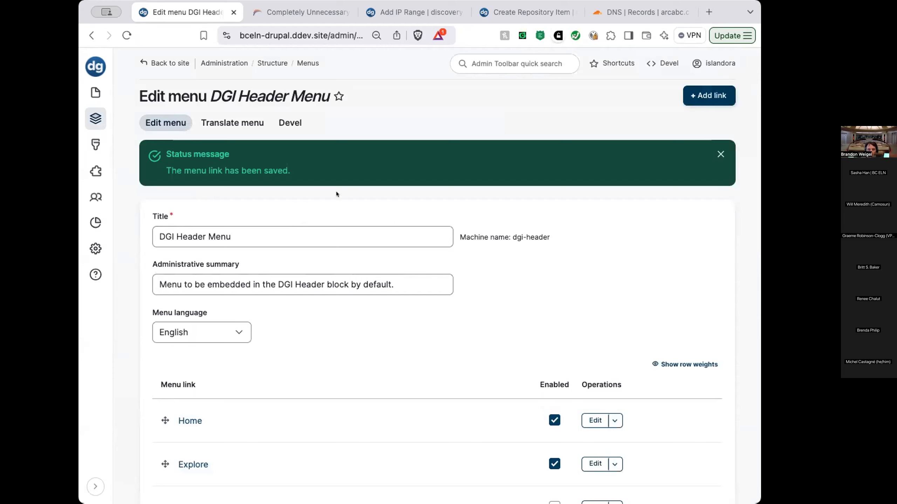
# Go to the site's home page to check the links in its header menu
pyautogui.click(90, 64)
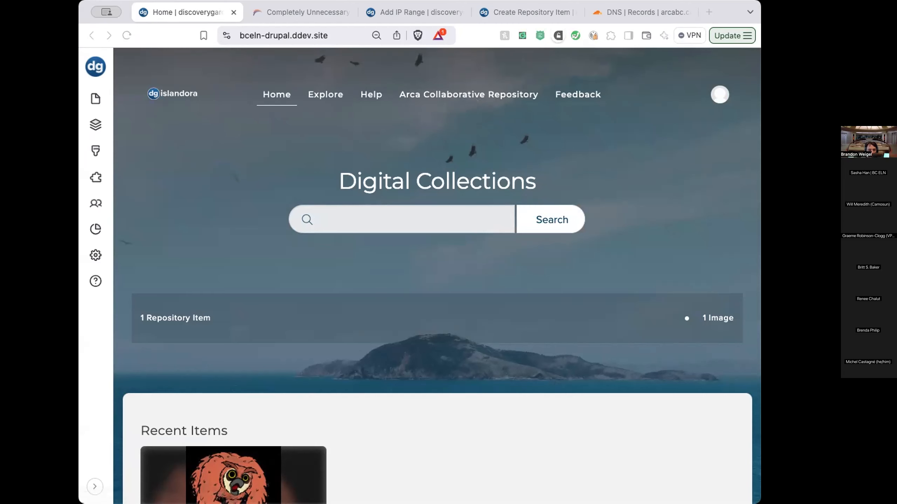
pyautogui.click(524, 340)
# Switch to the Arca Administrator Support Site, open its About Arca page and look over the content and header menu
pyautogui.click(328, 13)
pyautogui.click(331, 87)
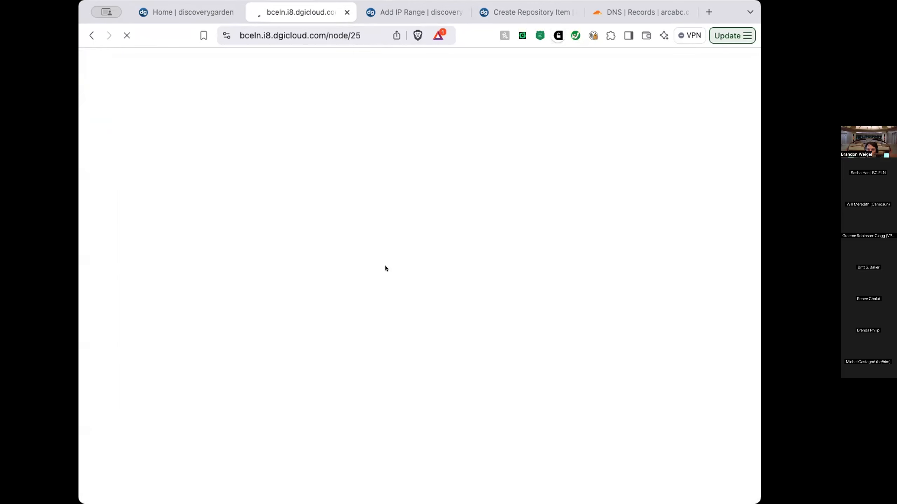
pyautogui.hscroll(4, 203, 173)
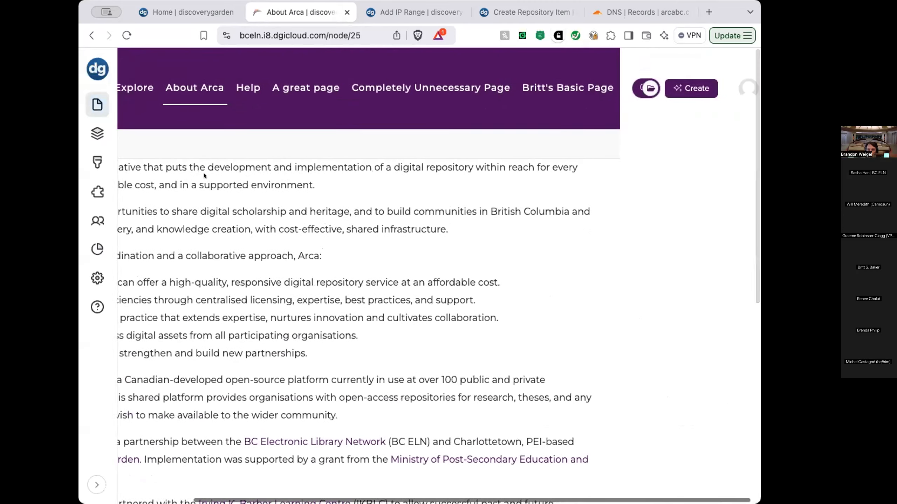
pyautogui.scroll(-5, 204, 174)
pyautogui.hscroll(-4, 204, 175)
pyautogui.scroll(5, 204, 175)
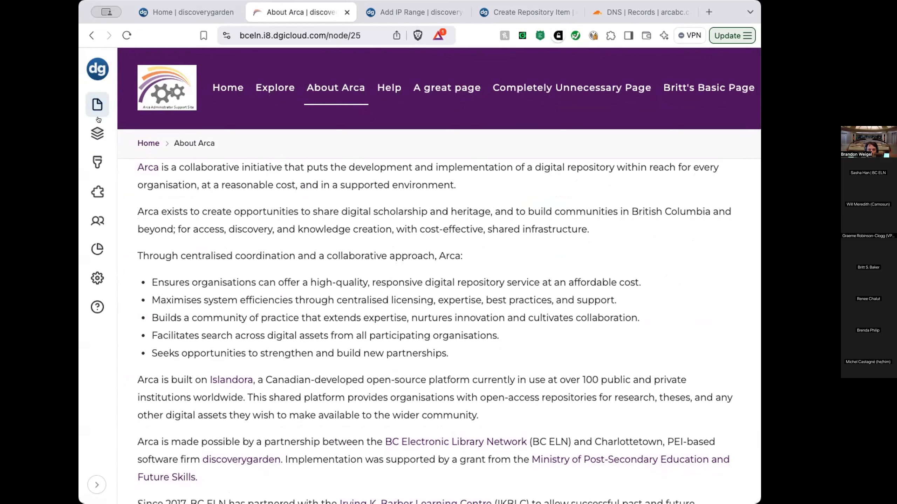
# Open the list of the site's menus from the structure administration
pyautogui.click(93, 137)
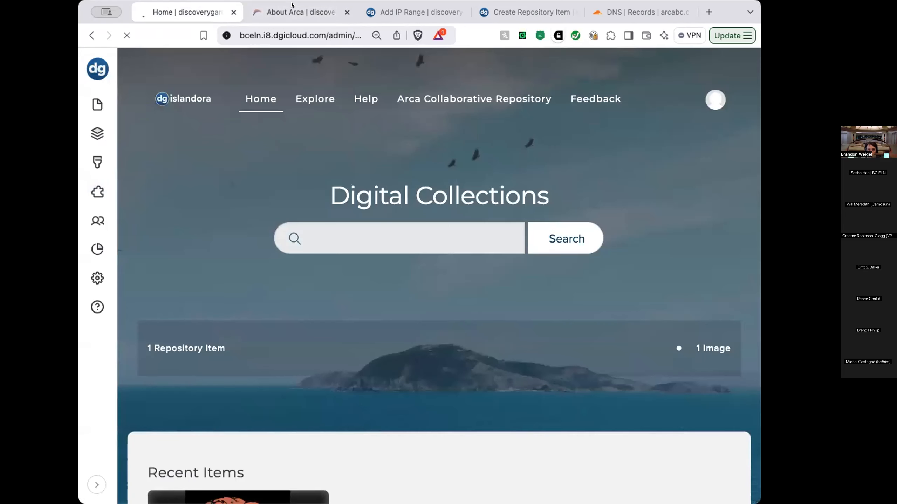
pyautogui.click(280, 8)
pyautogui.click(97, 131)
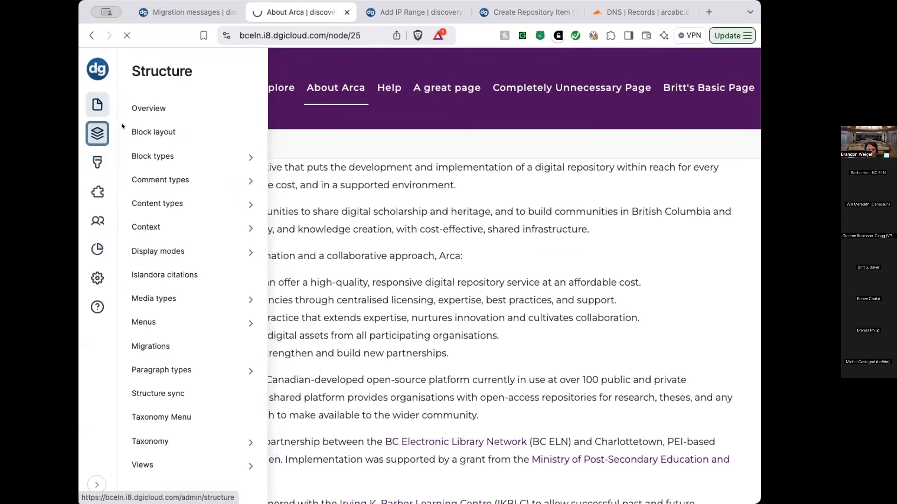
pyautogui.scroll(-5, 291, 331)
pyautogui.scroll(-3, 291, 330)
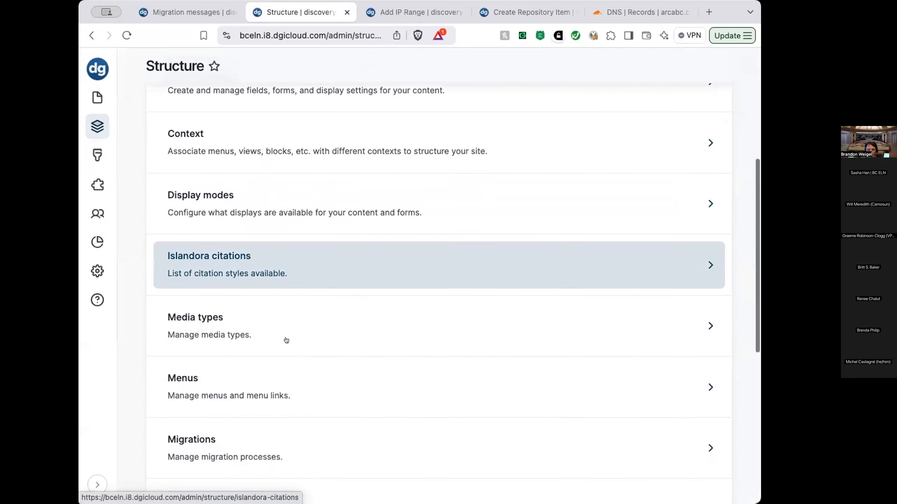
pyautogui.click(283, 374)
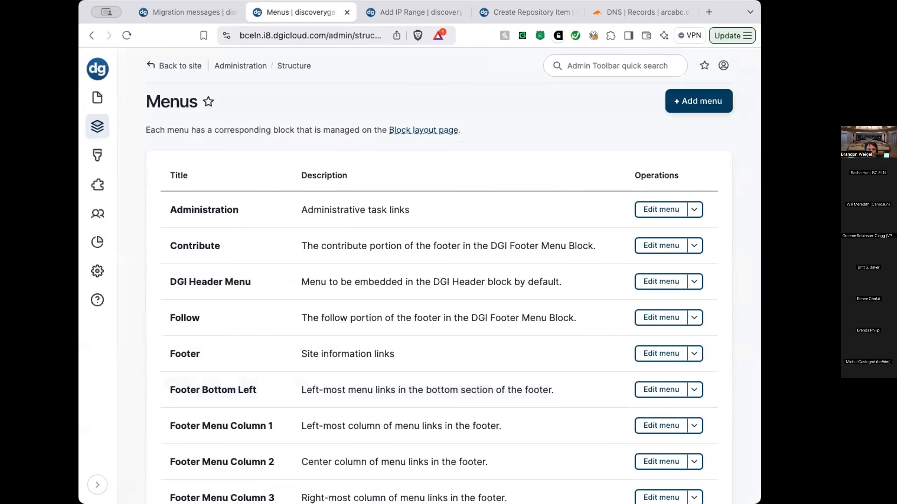
# Start adding a new menu and give it the title "About"
pyautogui.scroll(-3, 216, 335)
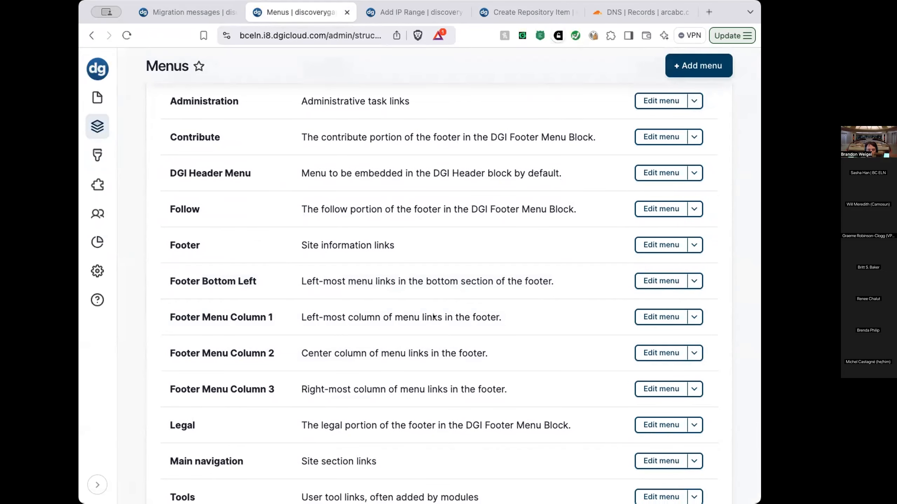
pyautogui.scroll(1, 459, 324)
pyautogui.click(694, 65)
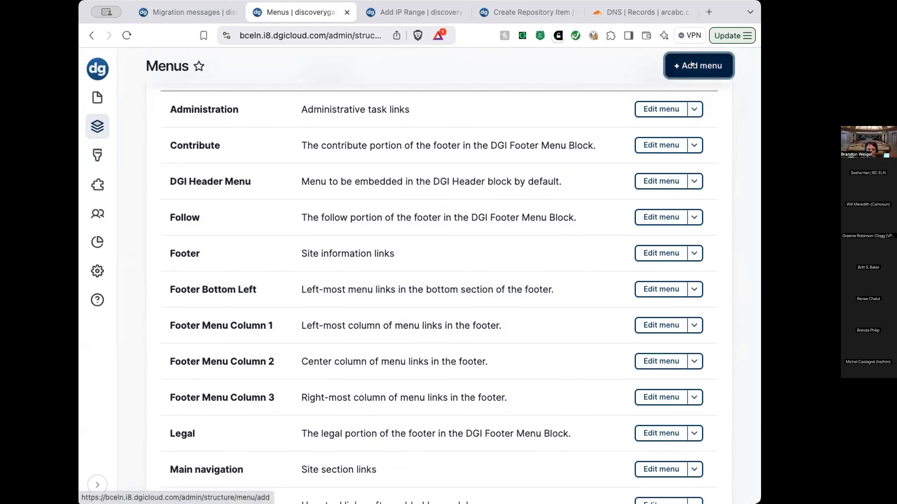
pyautogui.click(284, 192)
pyautogui.write('About')
# Enter "Links to pages about this repository" as the new menu's administrative summary and save the menu
pyautogui.click(278, 244)
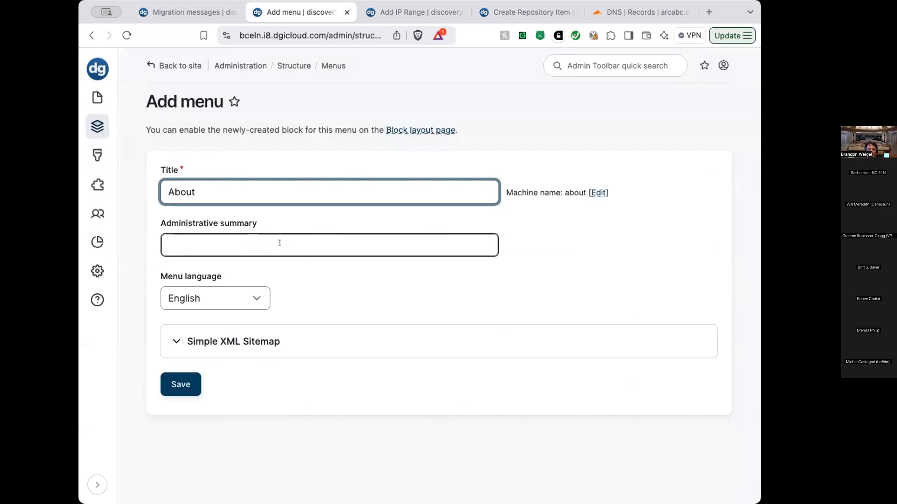
pyautogui.write('A')
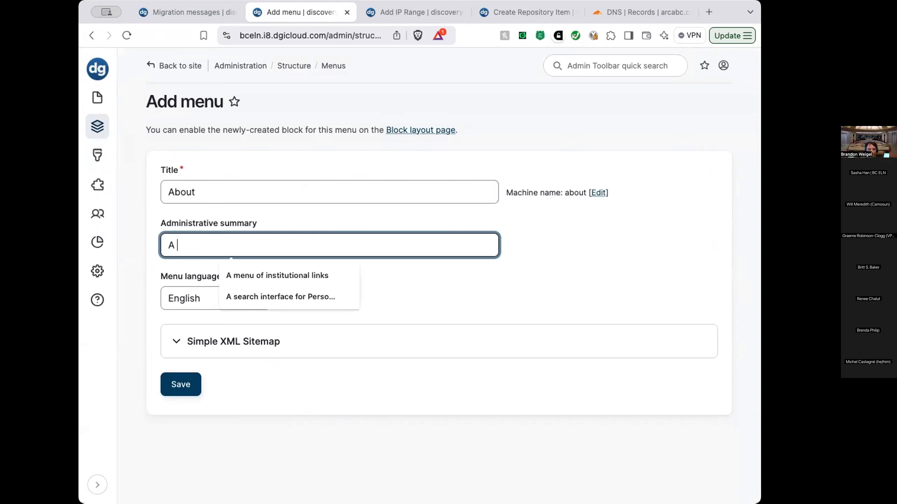
pyautogui.press('super+Tab')
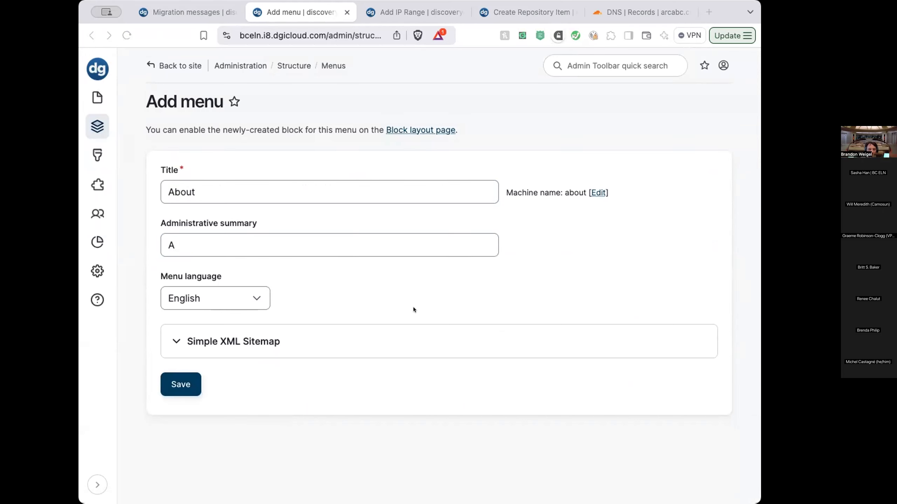
pyautogui.click(310, 237)
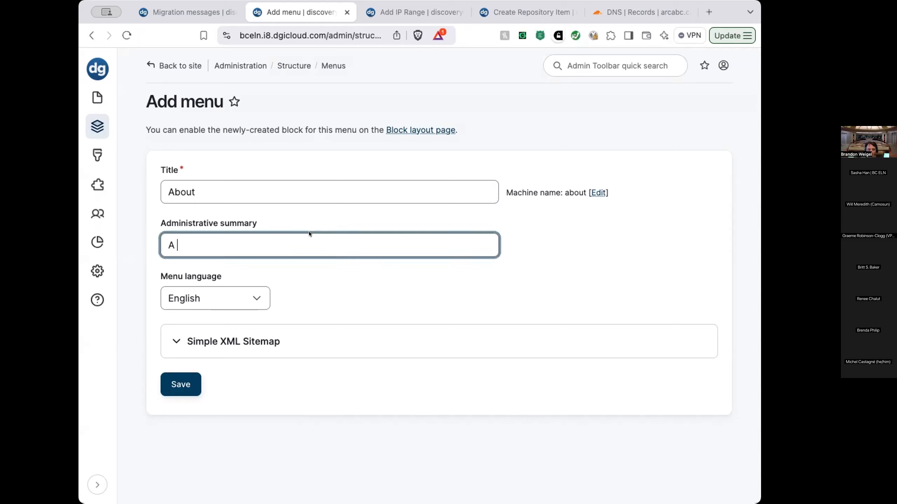
pyautogui.press('super+a')
pyautogui.write('Links to b')
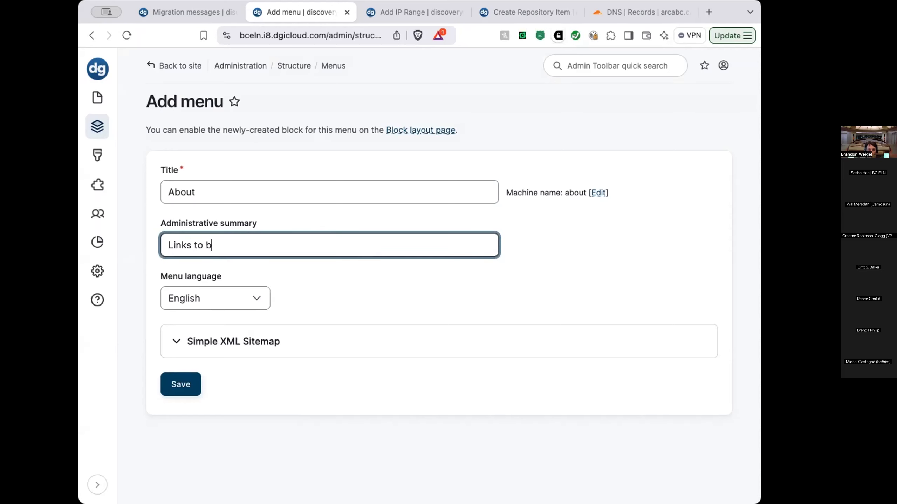
pyautogui.press('BackSpace')
pyautogui.write('pages about this repository')
pyautogui.click(173, 378)
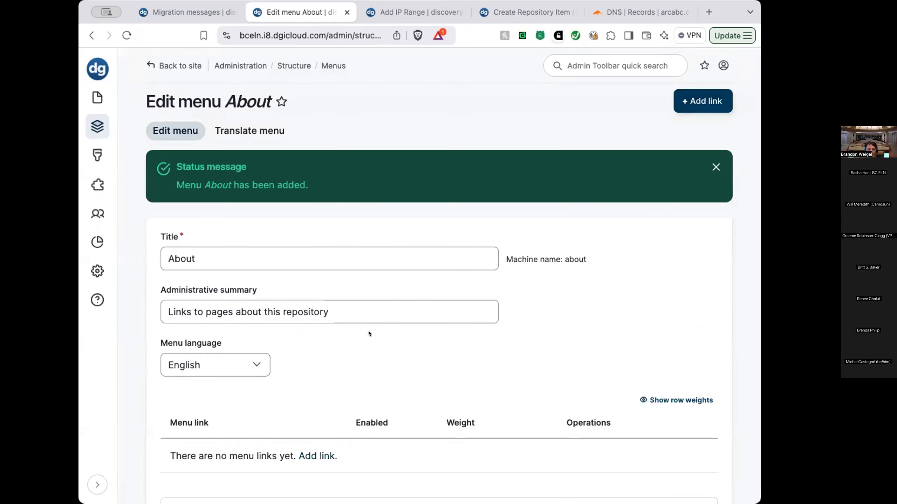
# Save the About menu's settings and reopen the menu for editing
pyautogui.scroll(-3, 337, 346)
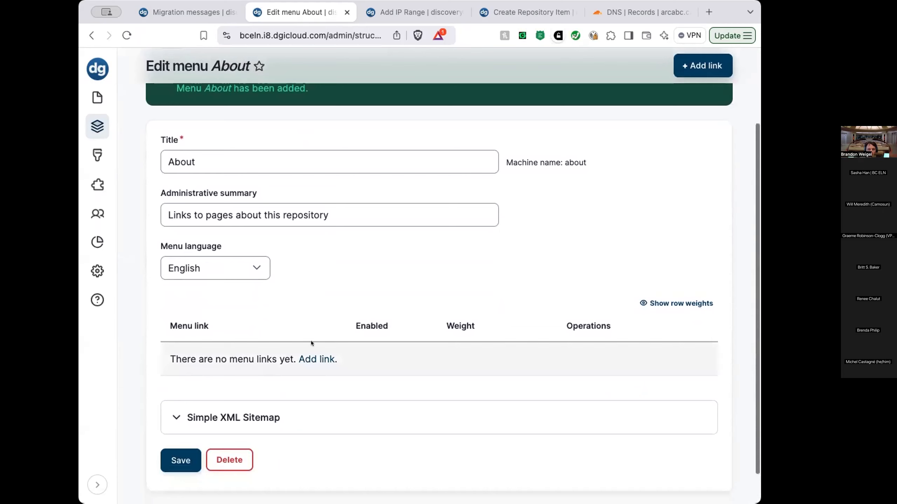
pyautogui.click(174, 456)
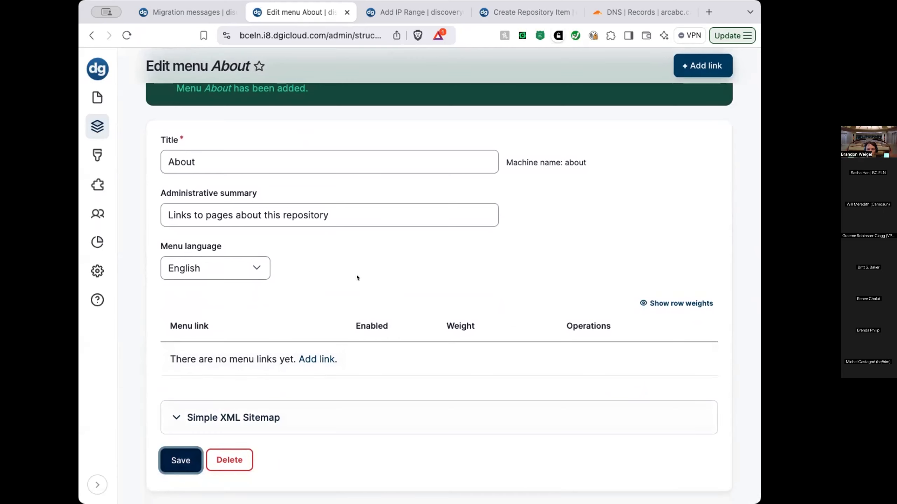
pyautogui.click(95, 128)
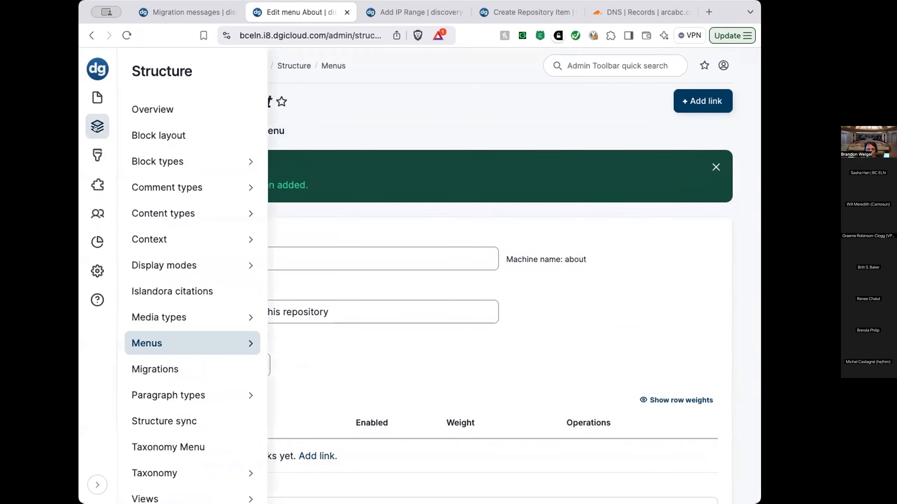
pyautogui.moveTo(199, 342)
pyautogui.moveTo(330, 301)
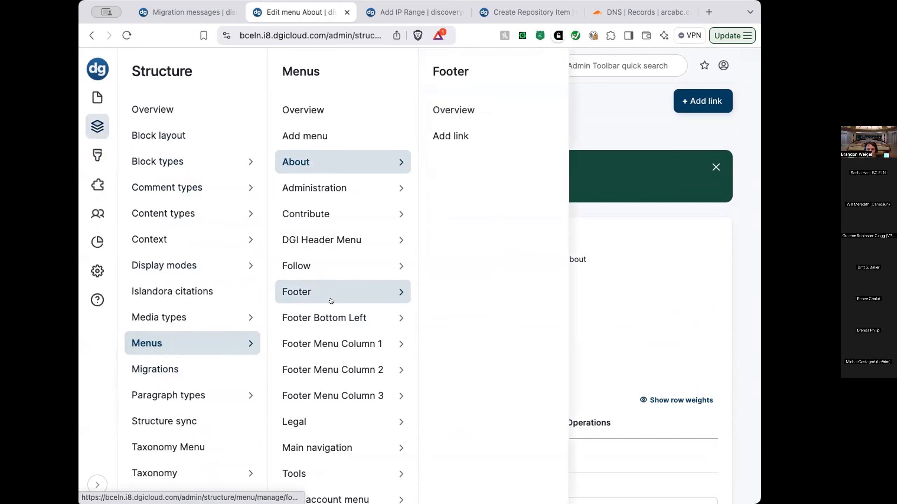
pyautogui.click(299, 162)
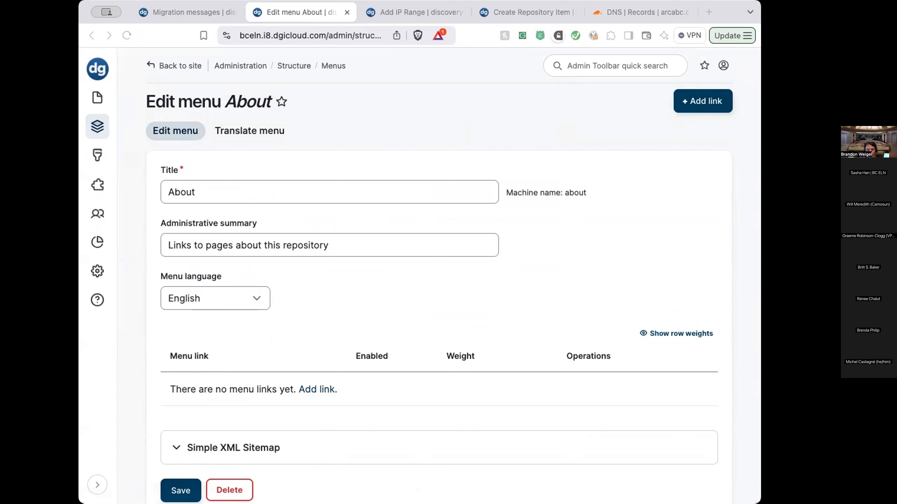
pyautogui.click(387, 291)
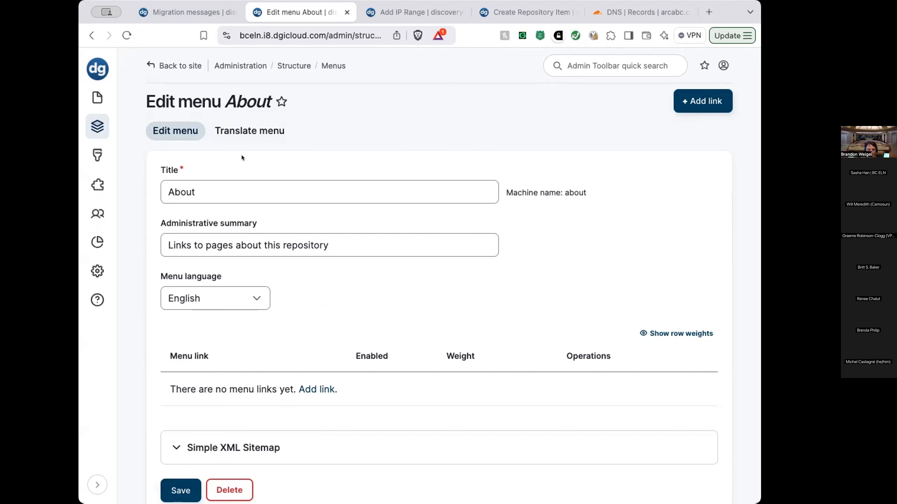
# Open the menu settings of the Basic page content type
pyautogui.click(104, 122)
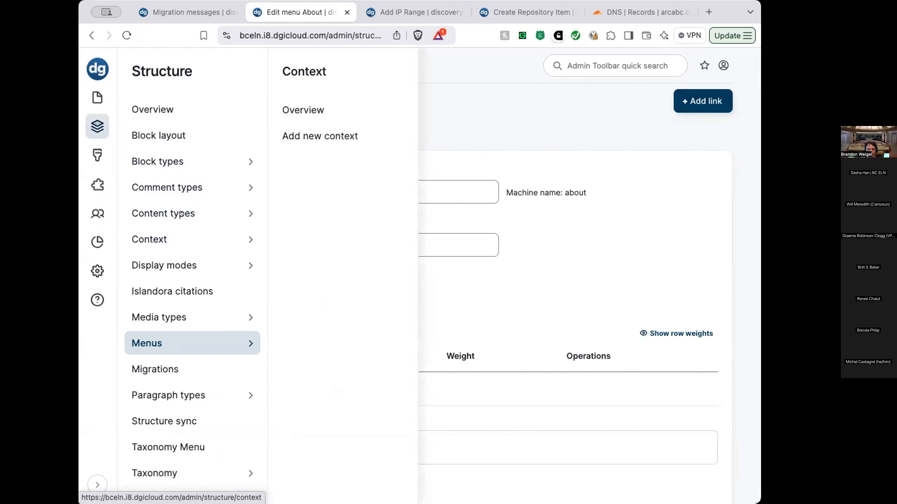
pyautogui.moveTo(237, 206)
pyautogui.click(306, 187)
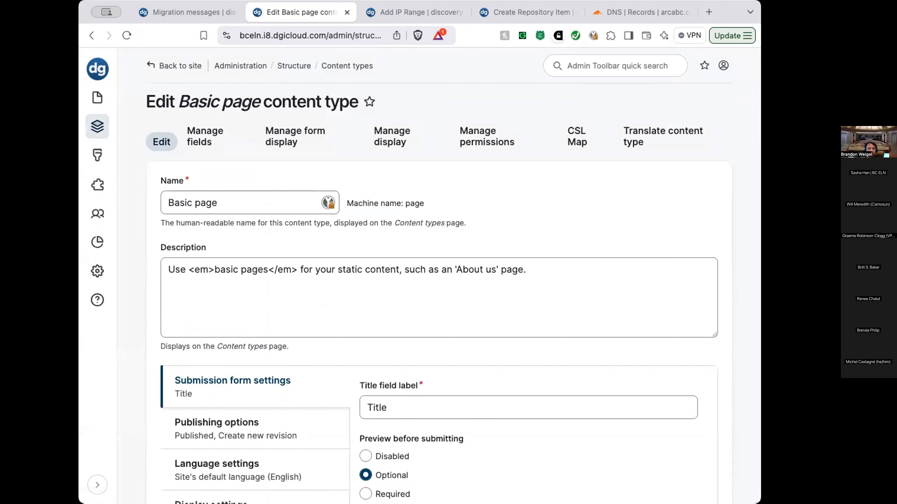
pyautogui.scroll(-5, 367, 312)
pyautogui.scroll(4, 269, 239)
pyautogui.scroll(-8, 269, 240)
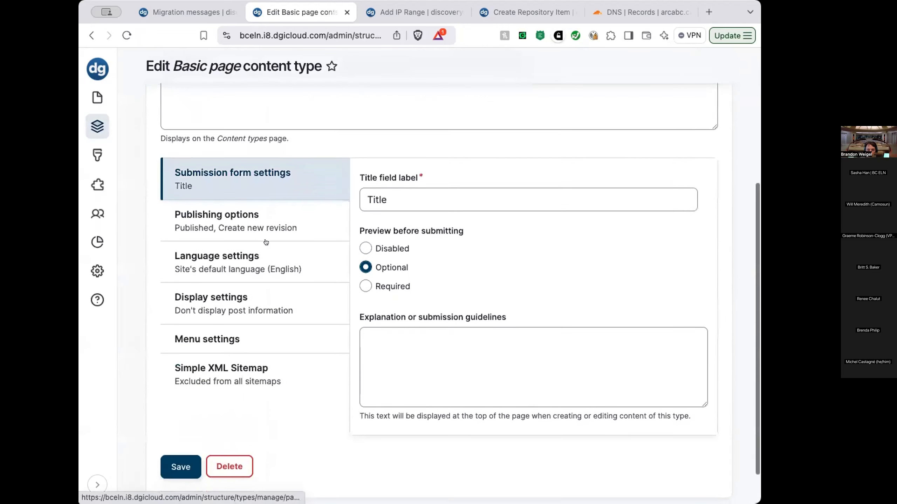
pyautogui.click(207, 339)
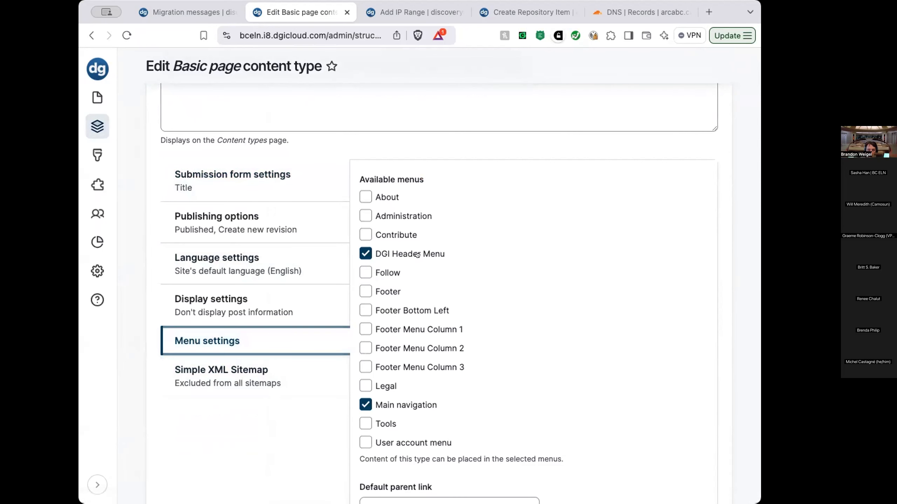
# Make the About menu available to Basic page content and save the content type
pyautogui.click(366, 196)
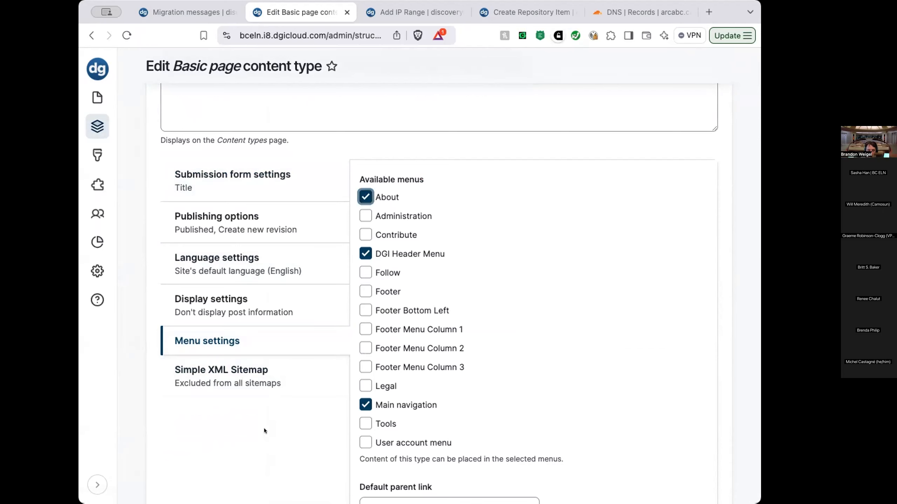
pyautogui.scroll(-5, 264, 428)
pyautogui.click(169, 426)
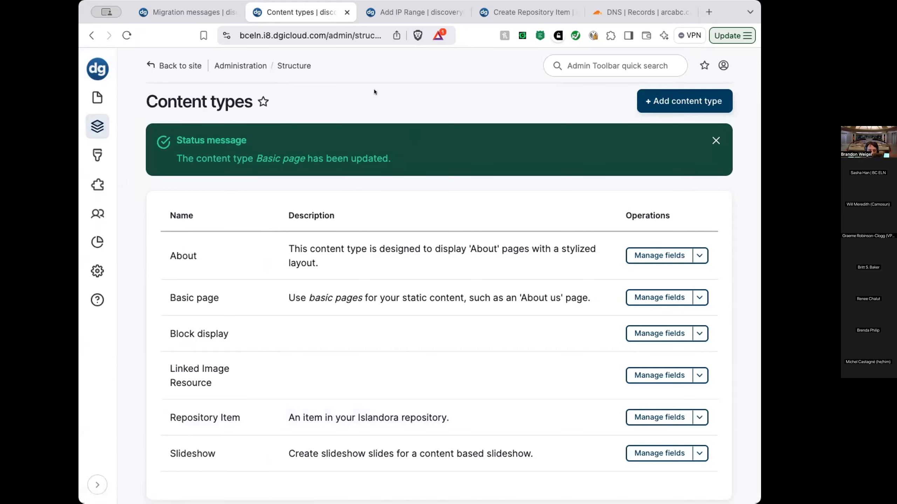
# Start a new Basic page and title it "How to use this website"
pyautogui.moveTo(95, 96)
pyautogui.moveTo(190, 135)
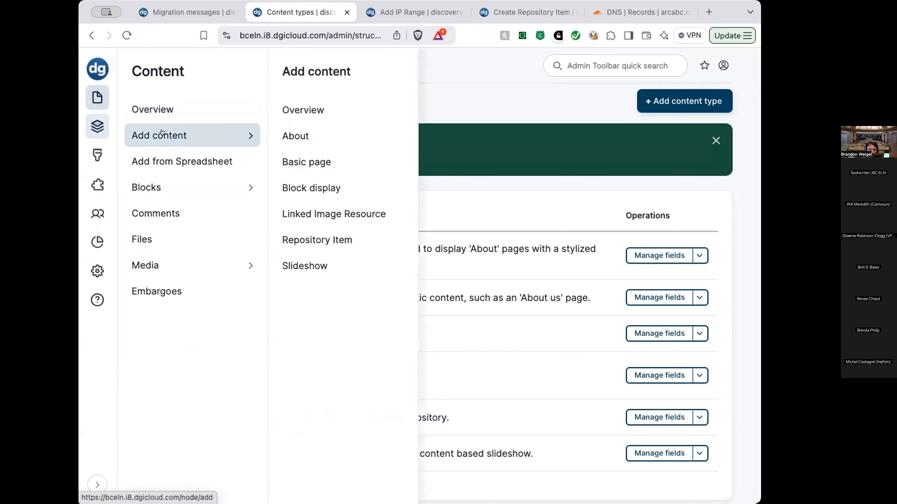
pyautogui.click(319, 161)
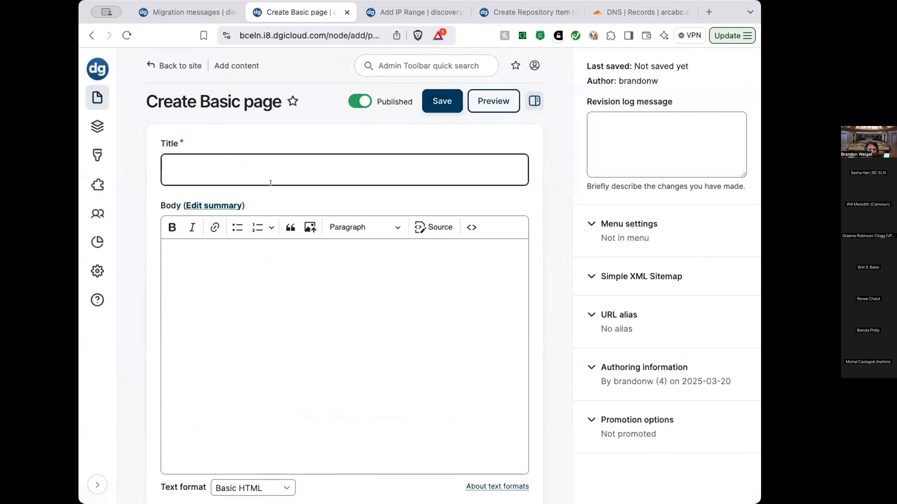
pyautogui.click(231, 165)
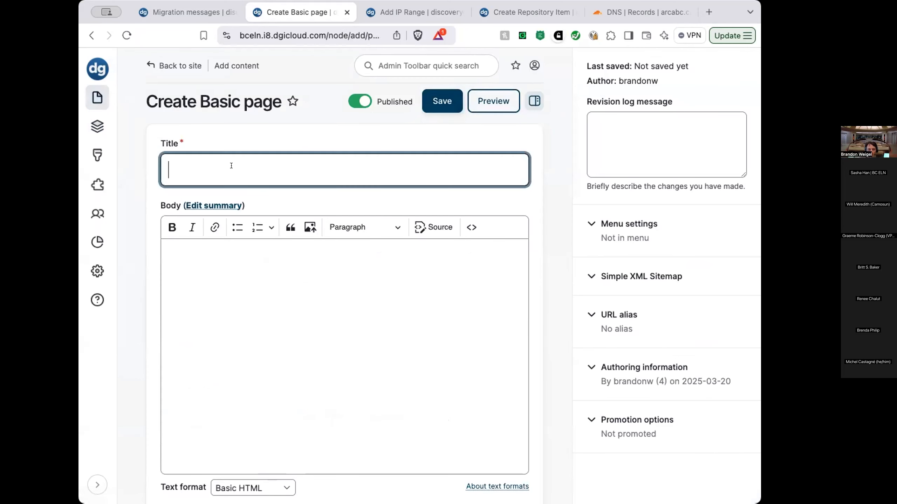
pyautogui.write('How to use thi')
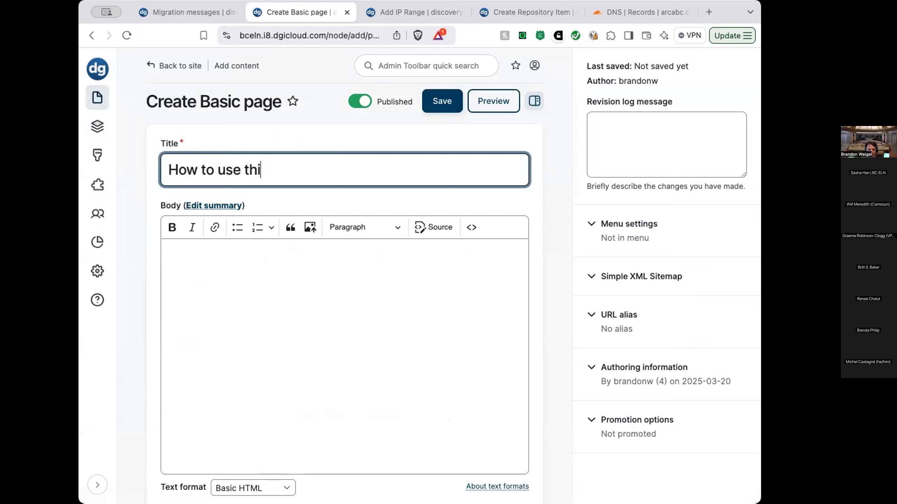
pyautogui.write('s website')
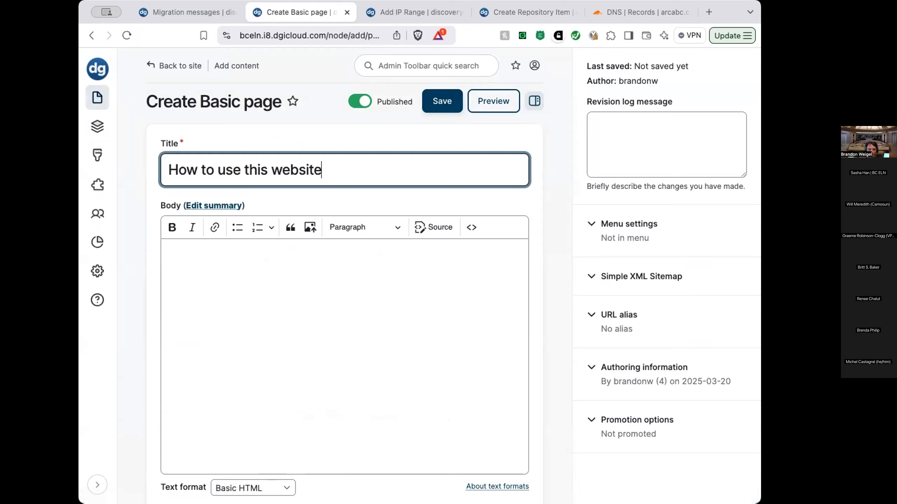
# Write the body "If you're interesting in our content, use the Explore page to browse our collections. If you want to find something specific, use the search bar."
pyautogui.click(243, 297)
pyautogui.write('If yo')
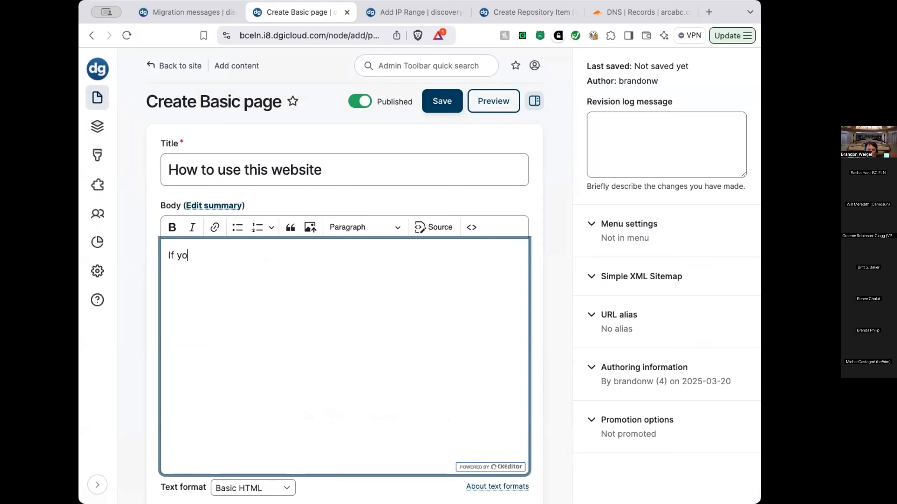
pyautogui.write("u're interesting in our conte")
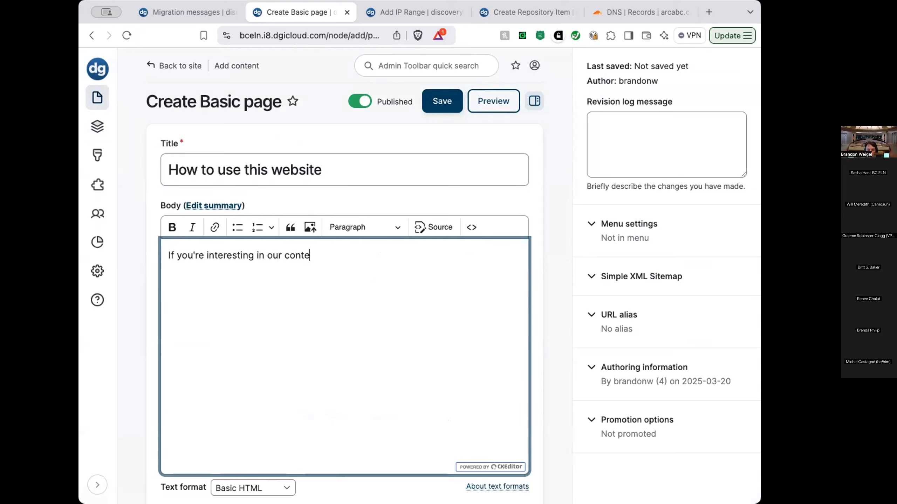
pyautogui.write('nt, use the Explore page to ')
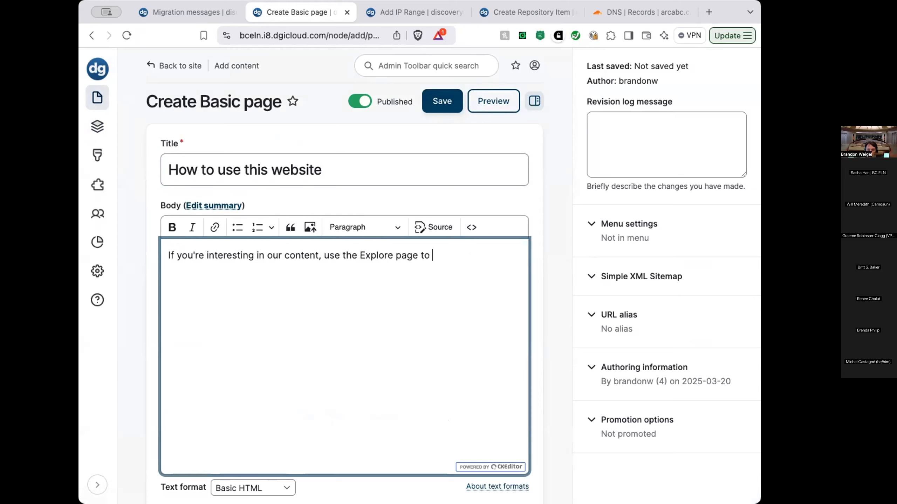
pyautogui.write('browse our collections')
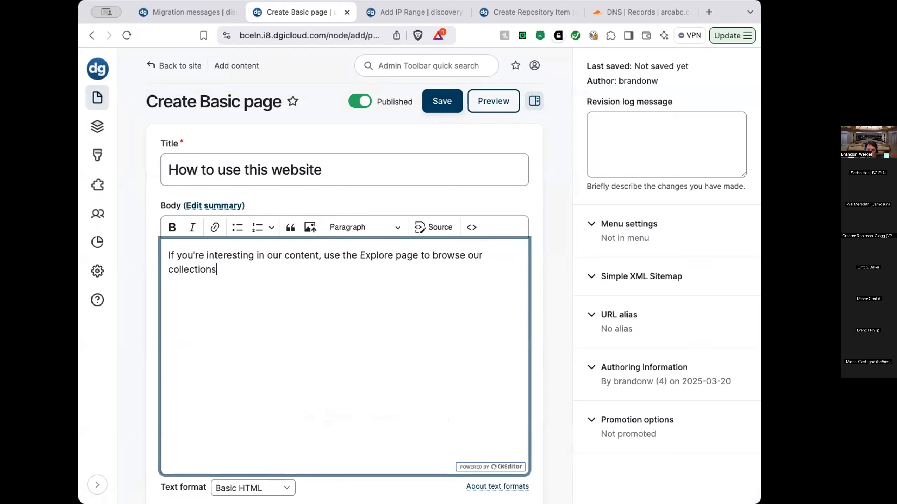
pyautogui.write('. If you want to ')
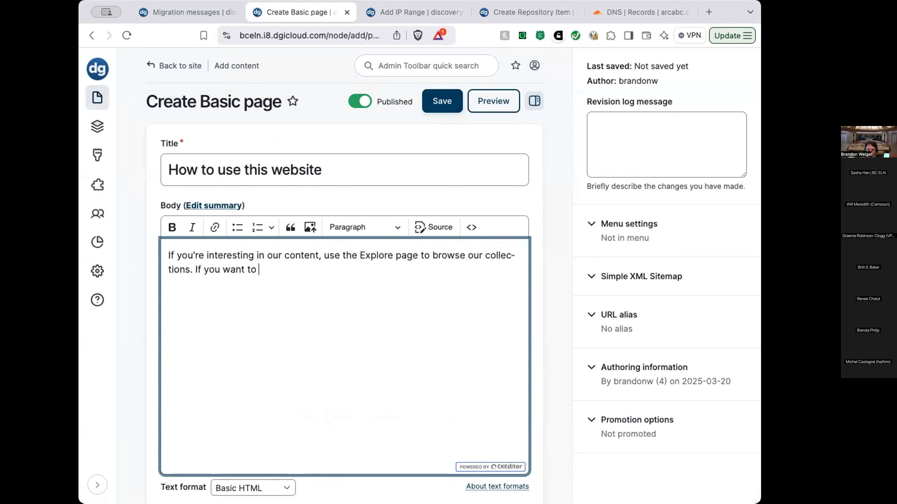
pyautogui.write('find something specifi')
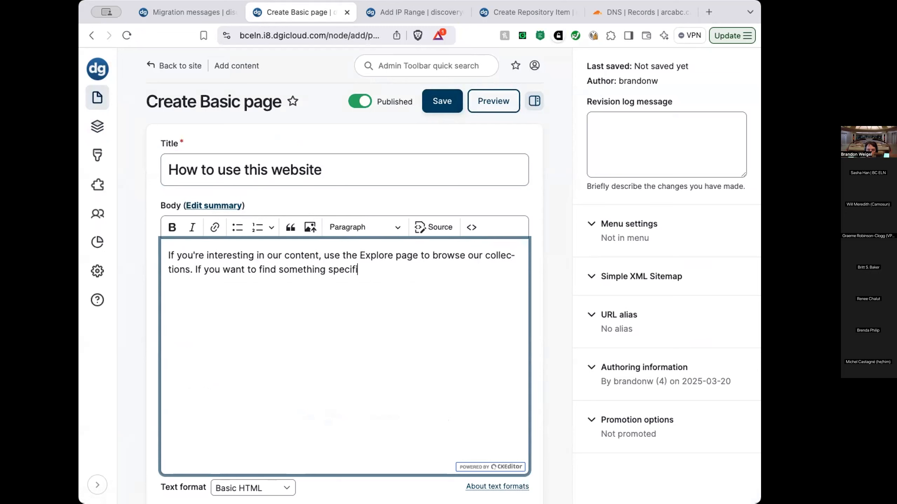
pyautogui.write('c, use the search bar.')
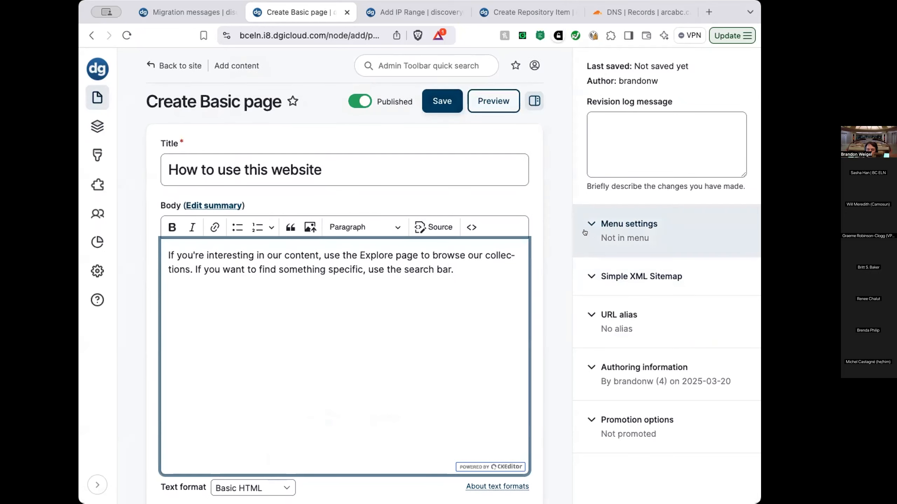
# Provide a menu link for the page with <About> as its parent link, and save the page
pyautogui.click(607, 232)
pyautogui.click(595, 275)
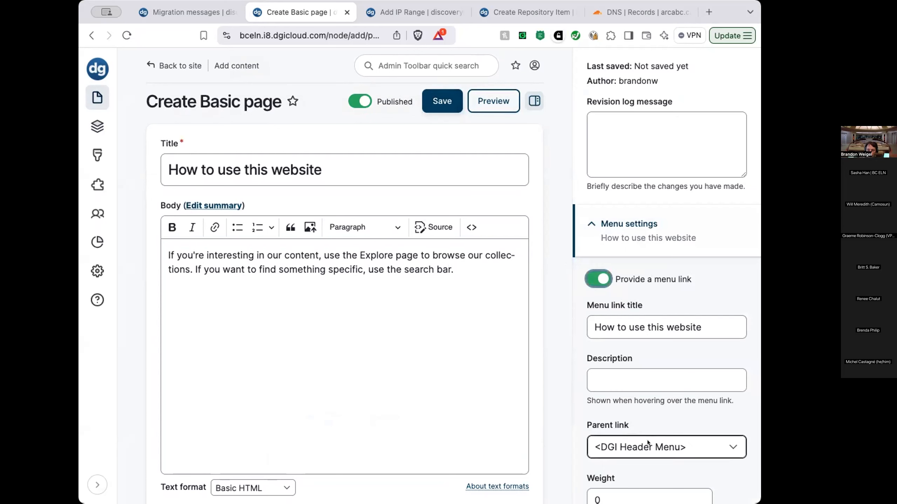
pyautogui.click(687, 445)
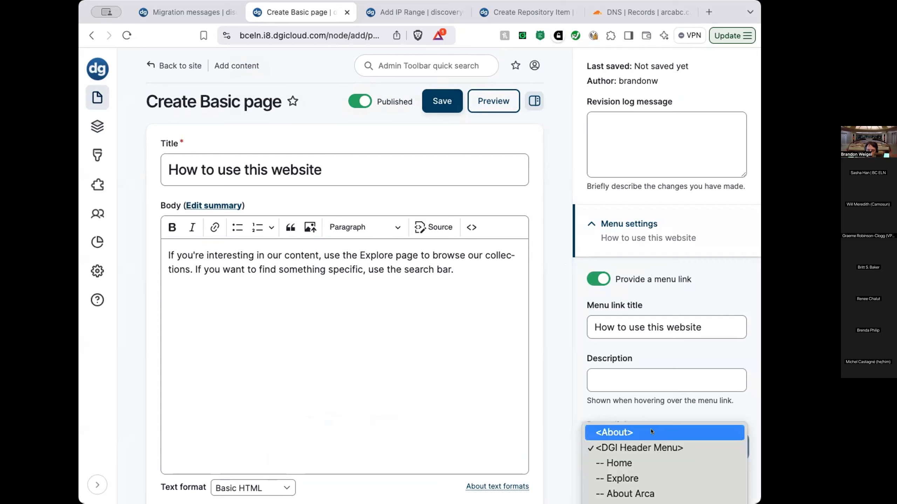
pyautogui.click(651, 428)
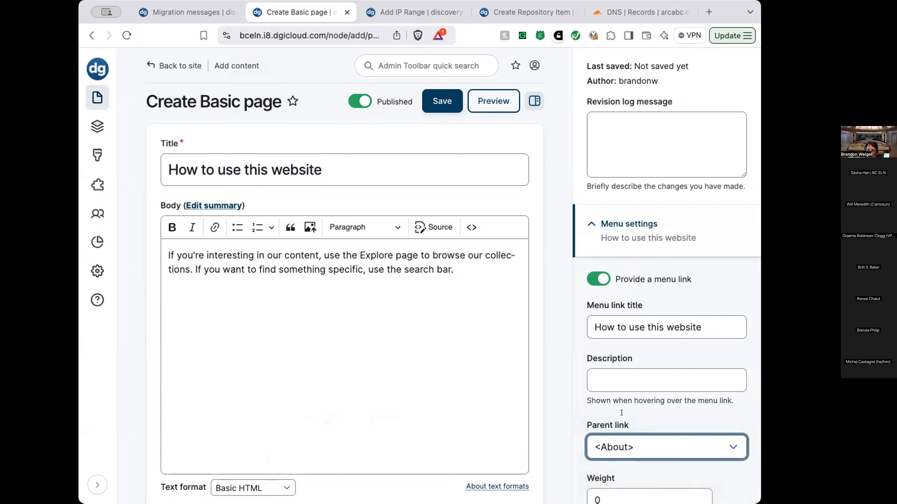
pyautogui.scroll(-2, 554, 392)
pyautogui.click(429, 63)
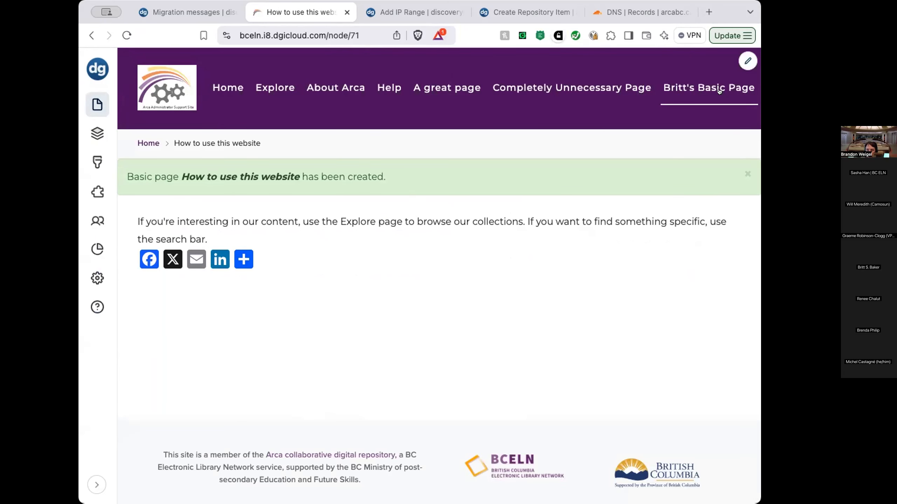
# Reopen the saved "How to use this website" page for editing
pyautogui.moveTo(675, 241)
pyautogui.hscroll(1, 716, 224)
pyautogui.click(724, 226)
pyautogui.click(687, 251)
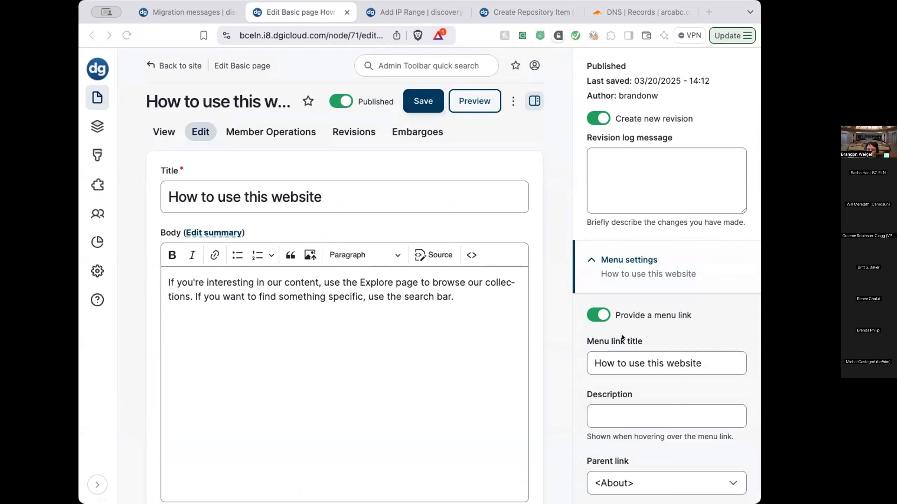
# Set the page's URL alias to /about/howto and save the page
pyautogui.scroll(-3, 552, 322)
pyautogui.scroll(-7, 594, 323)
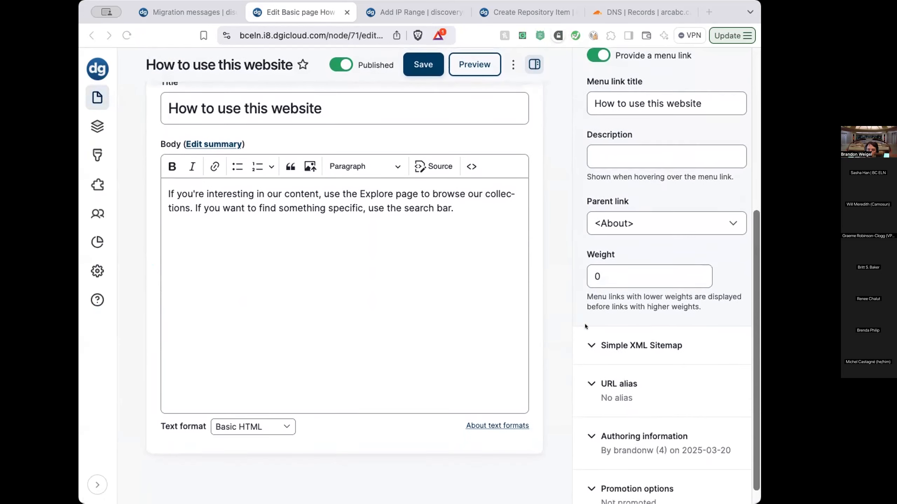
pyautogui.scroll(-1, 585, 326)
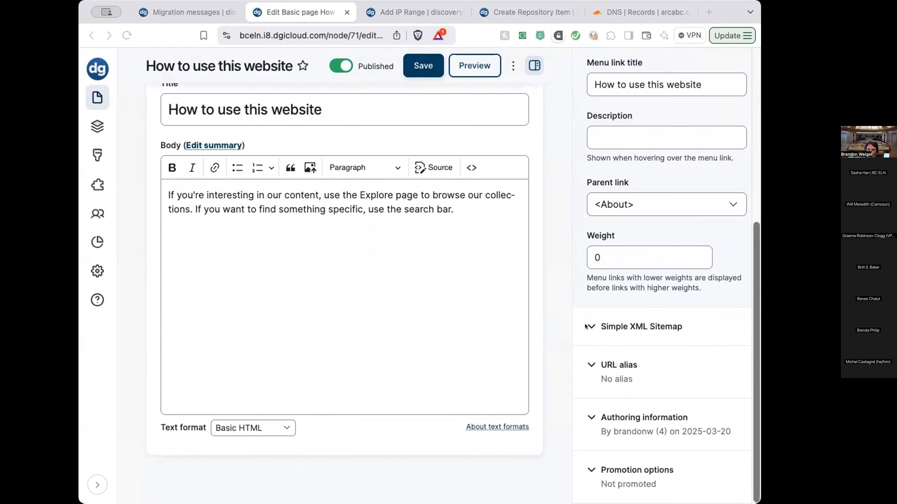
pyautogui.click(588, 360)
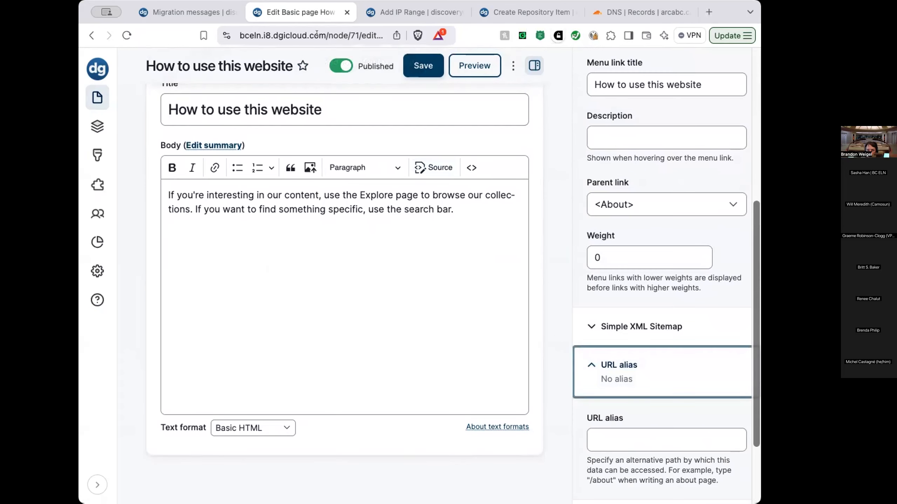
pyautogui.click(622, 433)
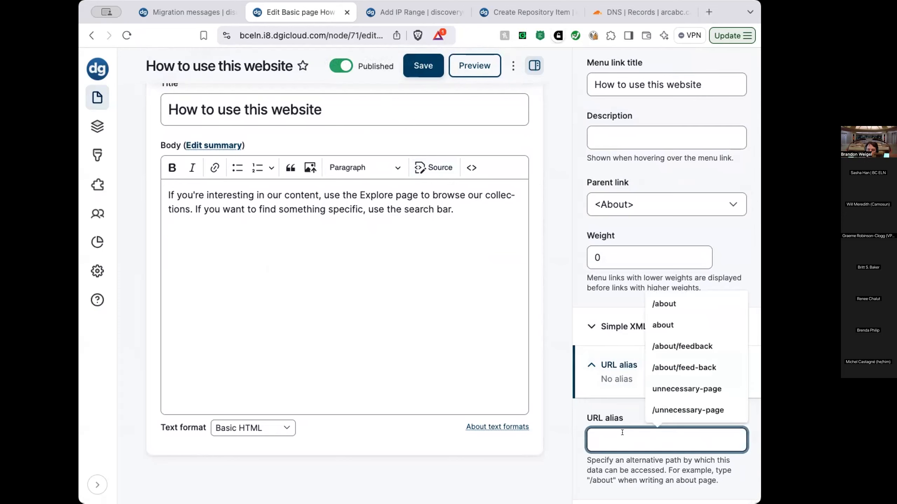
pyautogui.write('/')
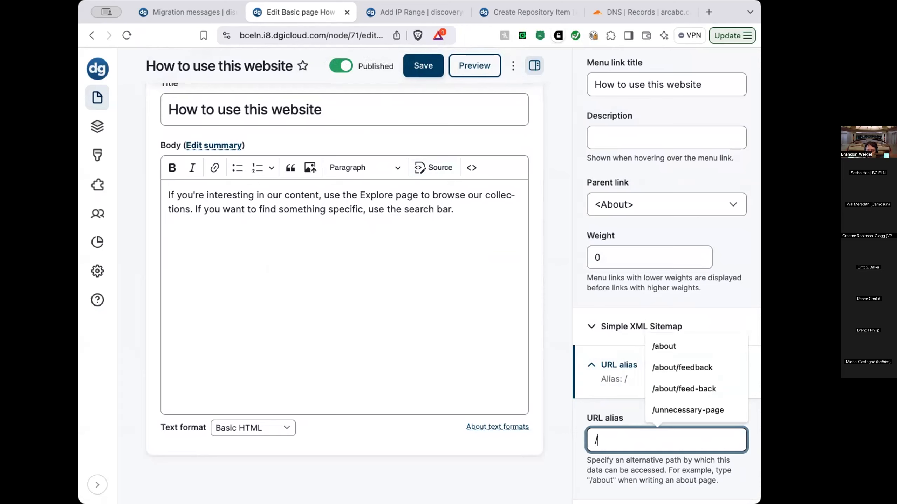
pyautogui.write('about/')
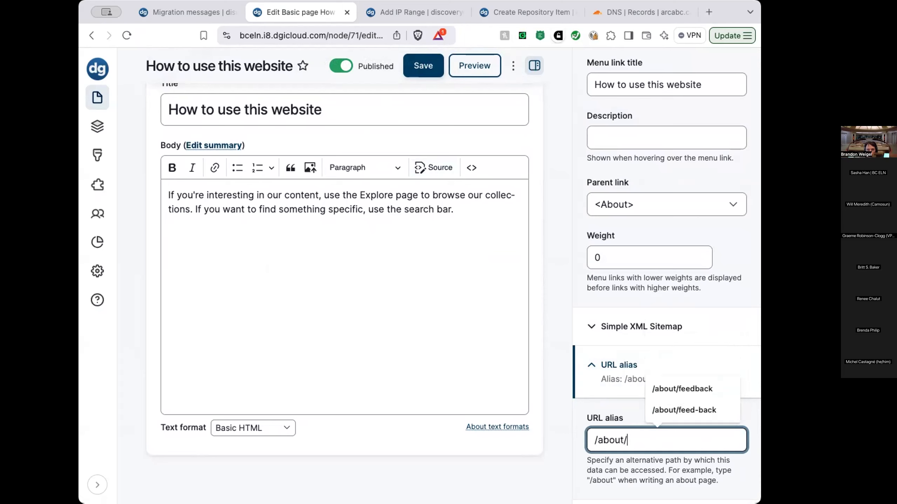
pyautogui.write('howto')
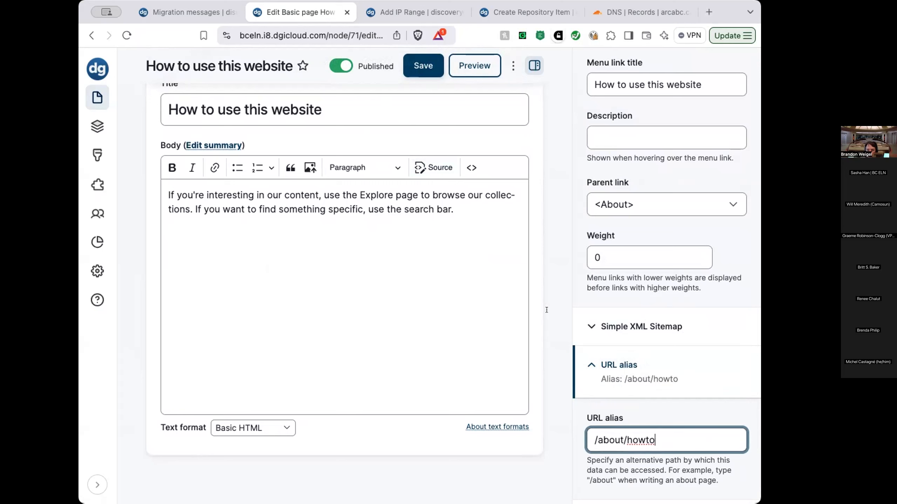
pyautogui.click(409, 63)
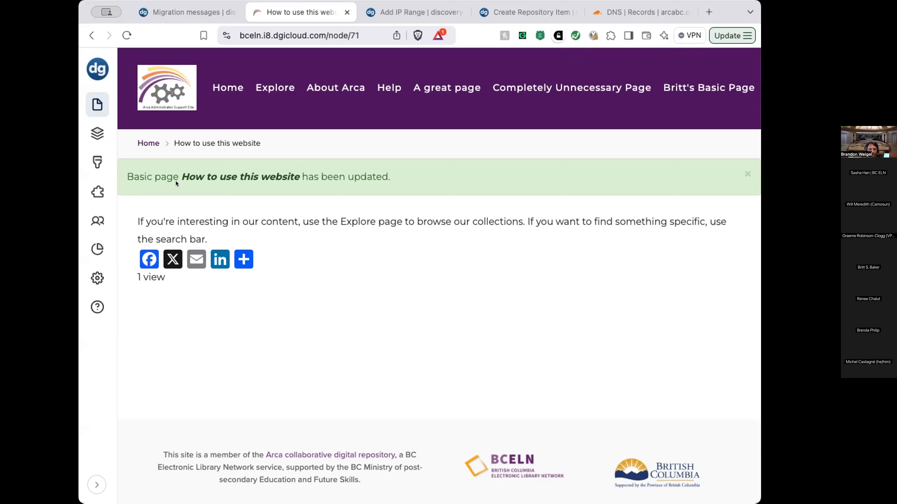
# Examine the regions and placed blocks in the DG Digital Collections block layout, and return to the "How to use this website" page
pyautogui.click(101, 133)
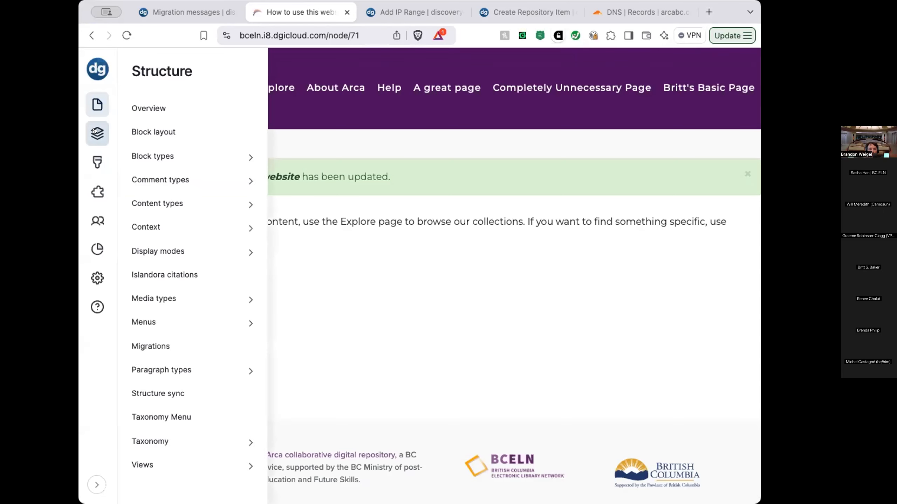
pyautogui.click(141, 130)
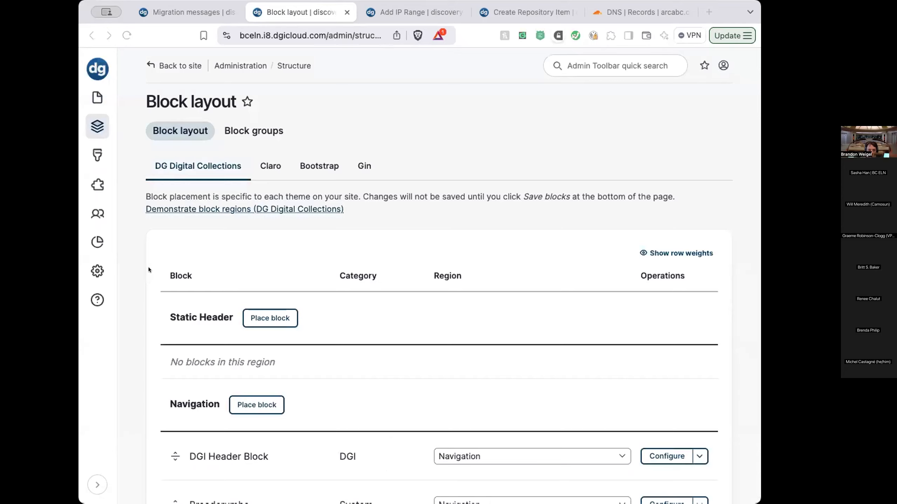
pyautogui.scroll(-8, 517, 214)
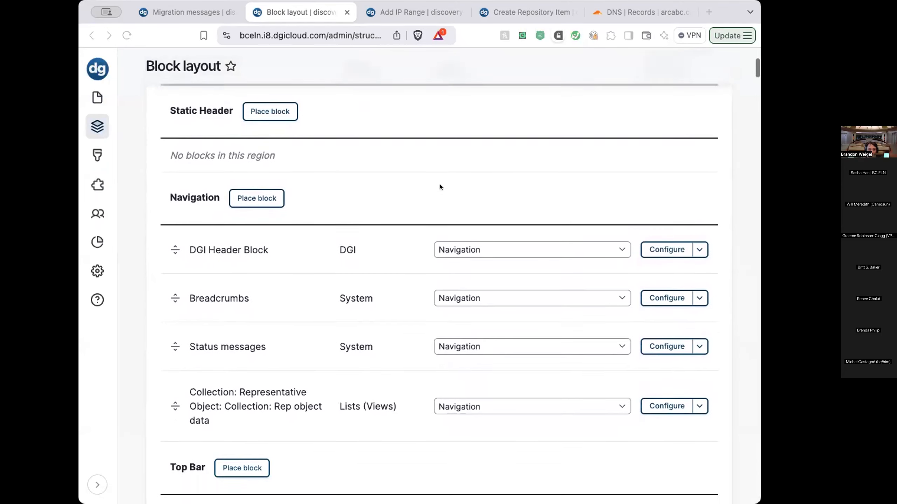
pyautogui.scroll(-4, 440, 185)
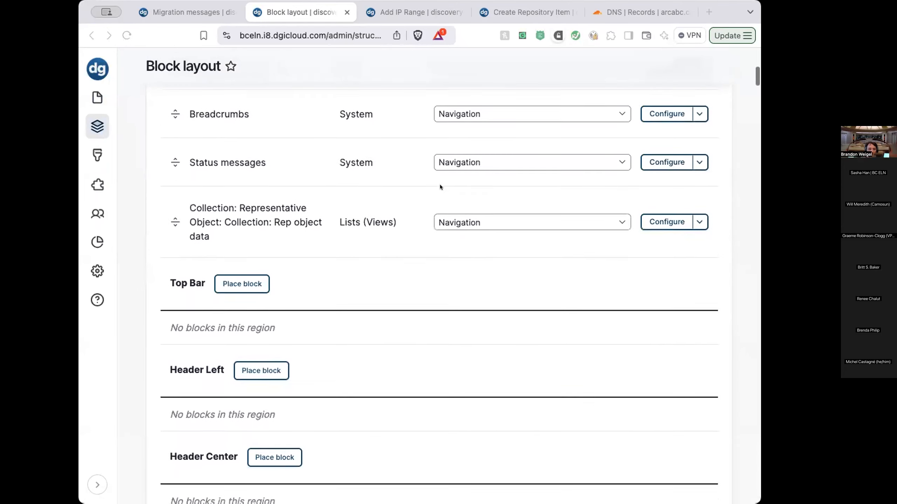
pyautogui.scroll(-6, 491, 285)
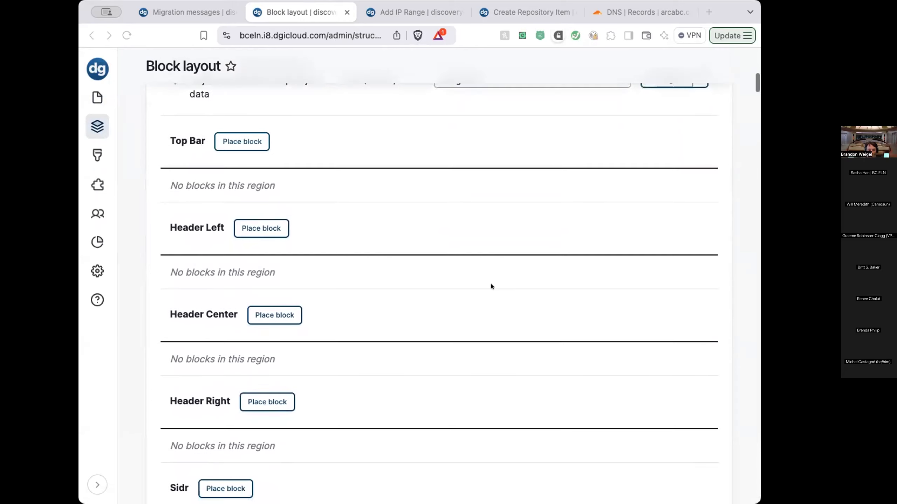
pyautogui.scroll(-7, 491, 286)
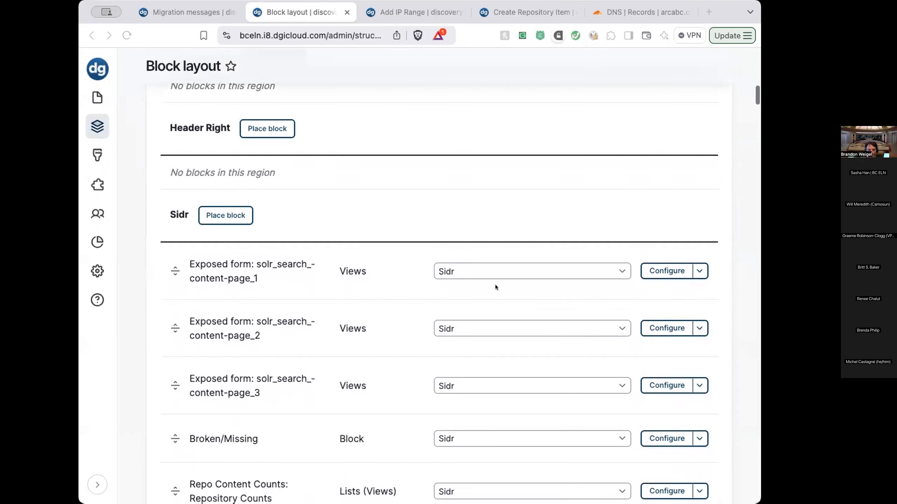
pyautogui.scroll(-5, 496, 288)
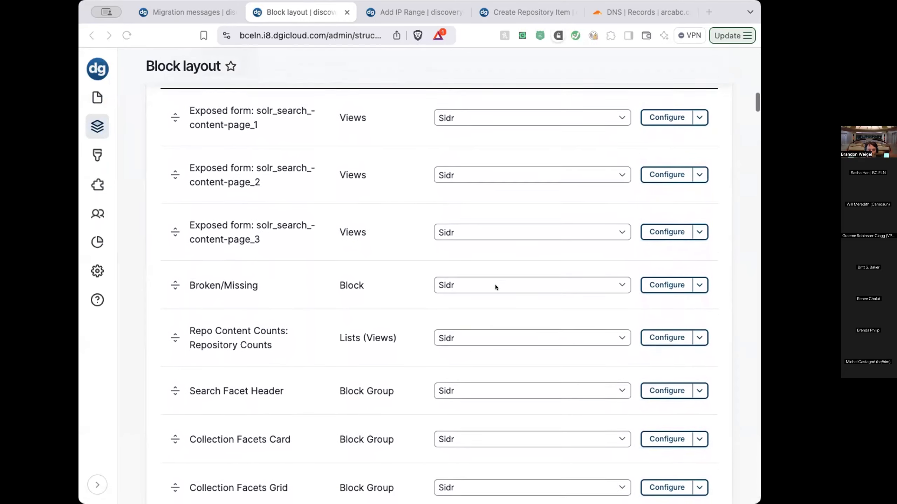
pyautogui.scroll(-3, 494, 285)
pyautogui.scroll(18, 494, 284)
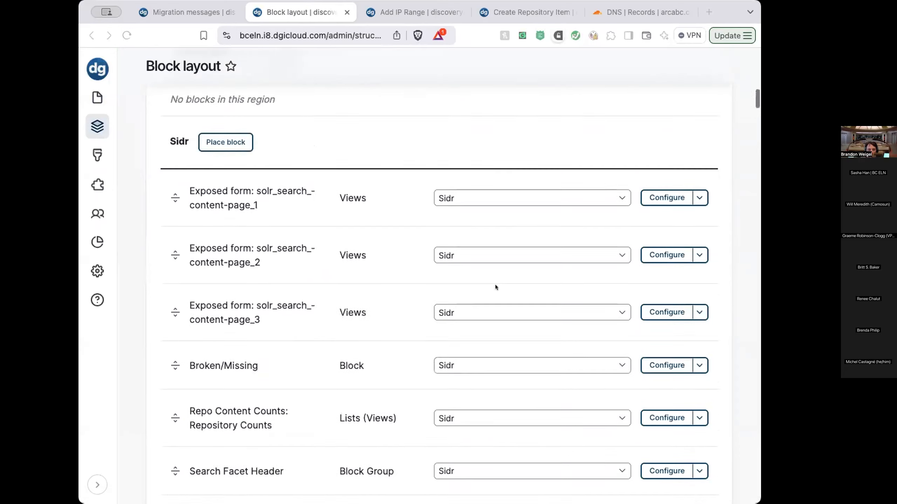
pyautogui.scroll(15, 494, 285)
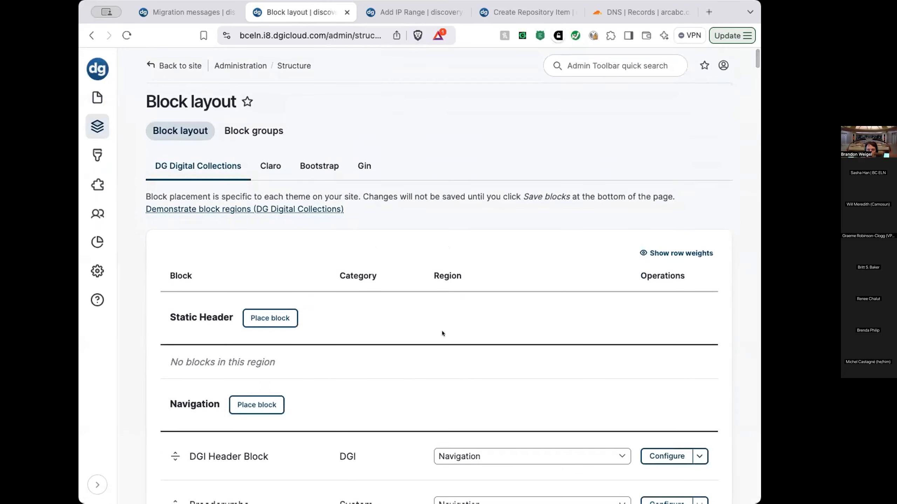
pyautogui.click(86, 34)
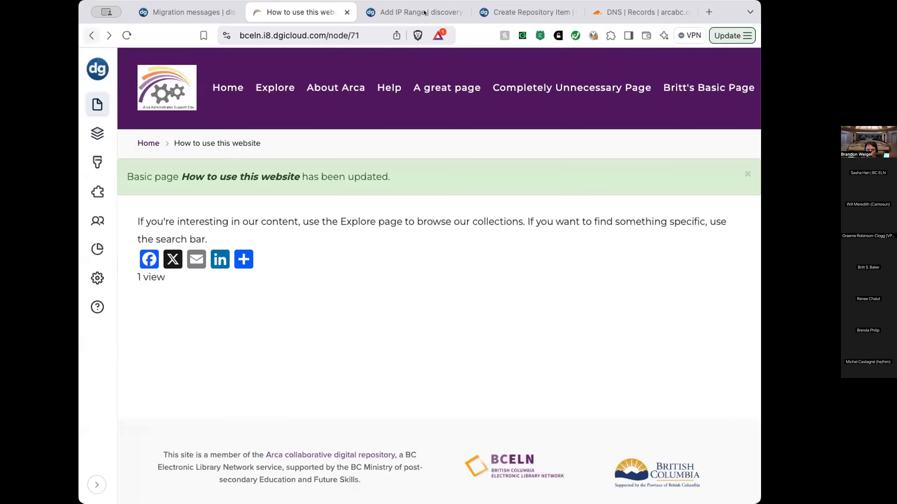
# In the browser tab showing Add IP Range, go to the site's content list and open the repository item "Lemon and Lime are cats"
pyautogui.click(367, 13)
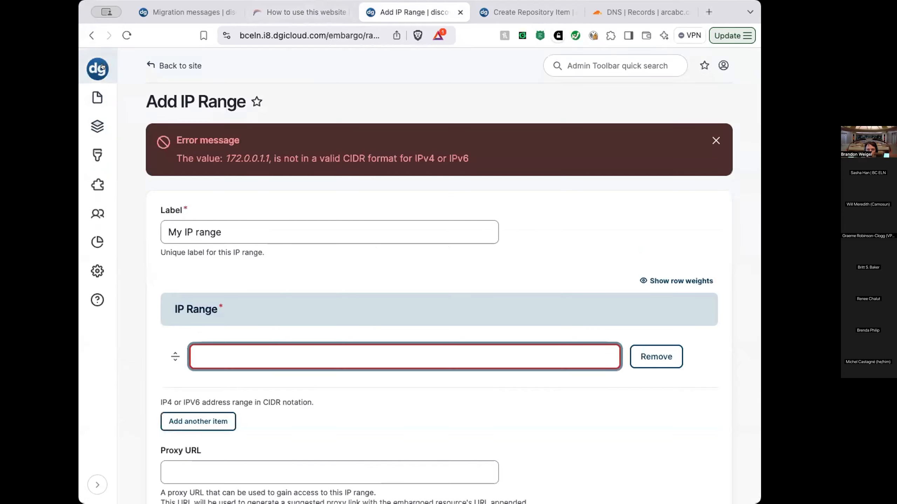
pyautogui.moveTo(97, 61)
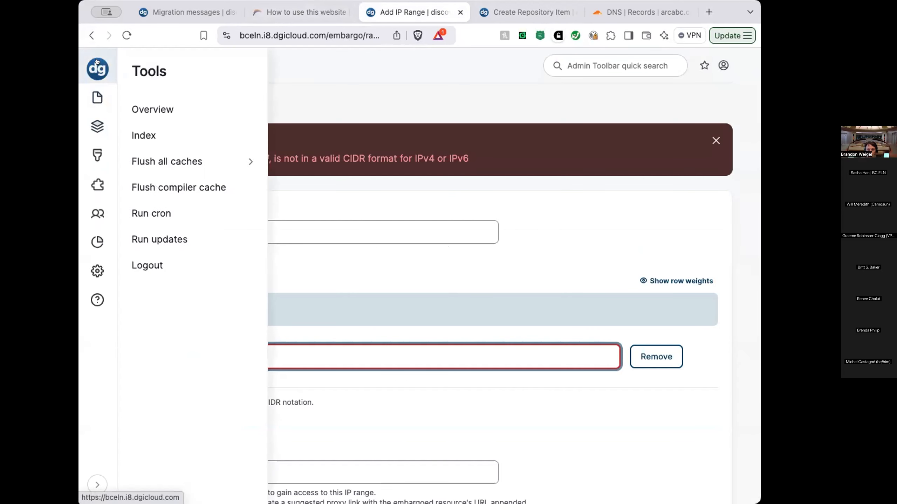
pyautogui.click(97, 98)
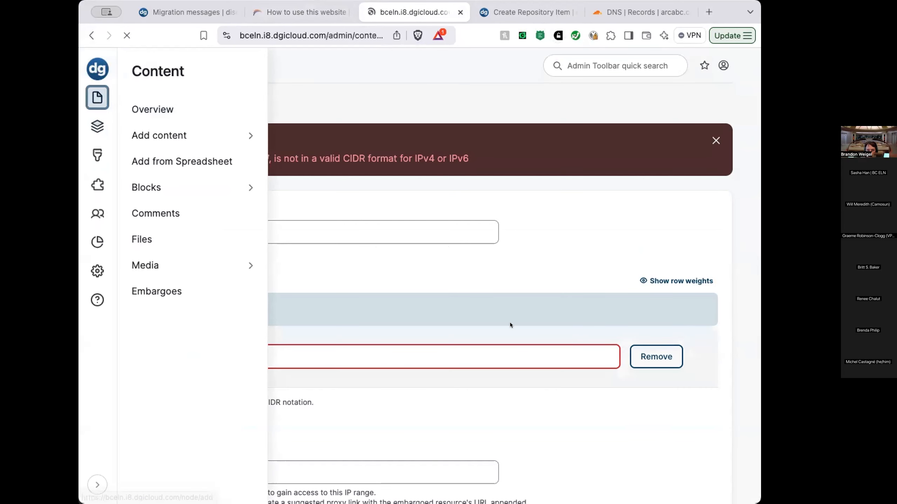
pyautogui.scroll(-8, 247, 388)
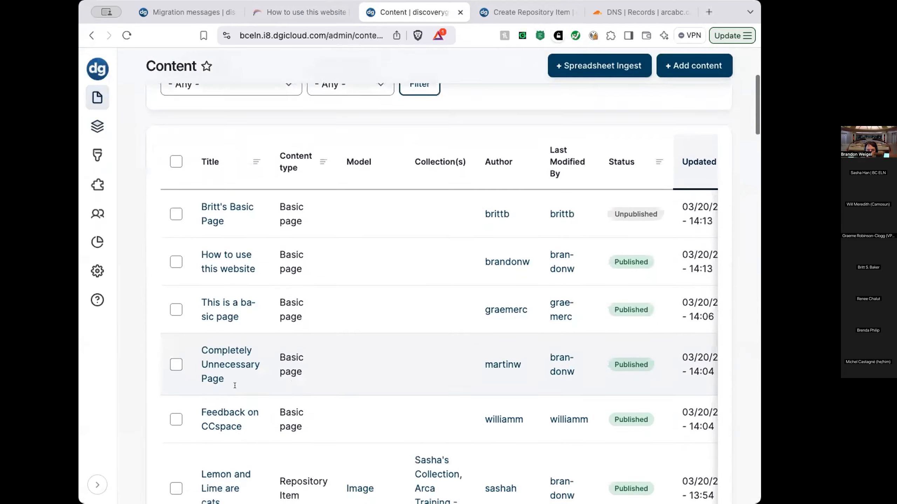
pyautogui.scroll(-3, 271, 367)
pyautogui.click(235, 289)
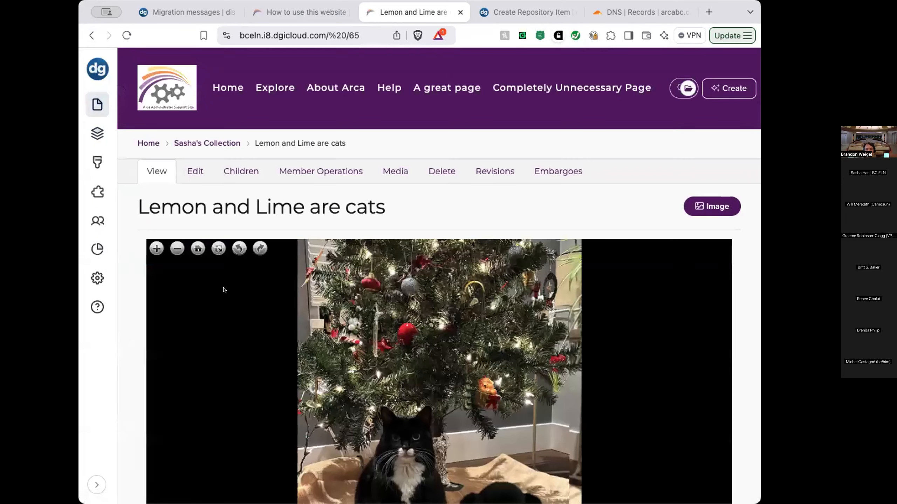
# Examine the sections of the "Lemon and Lime are cats" item page, from the viewer and metadata down to files, access restrictions and citation
pyautogui.moveTo(728, 199)
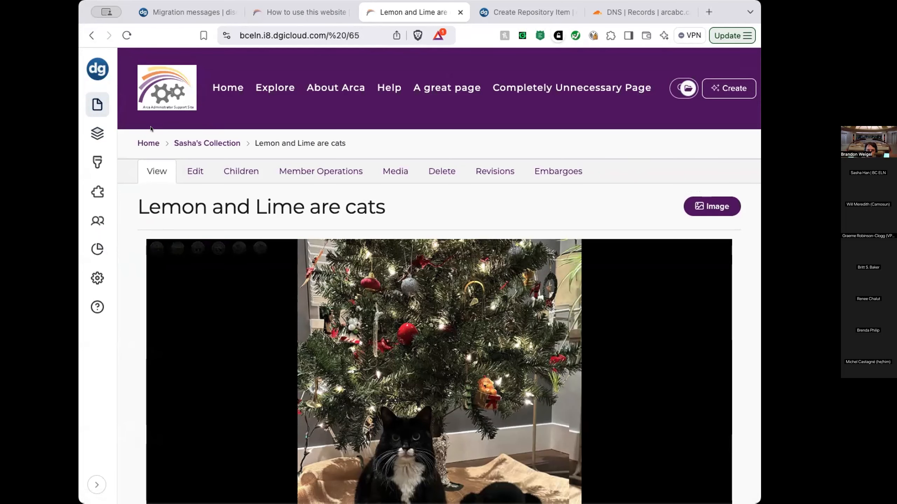
pyautogui.scroll(-10, 304, 329)
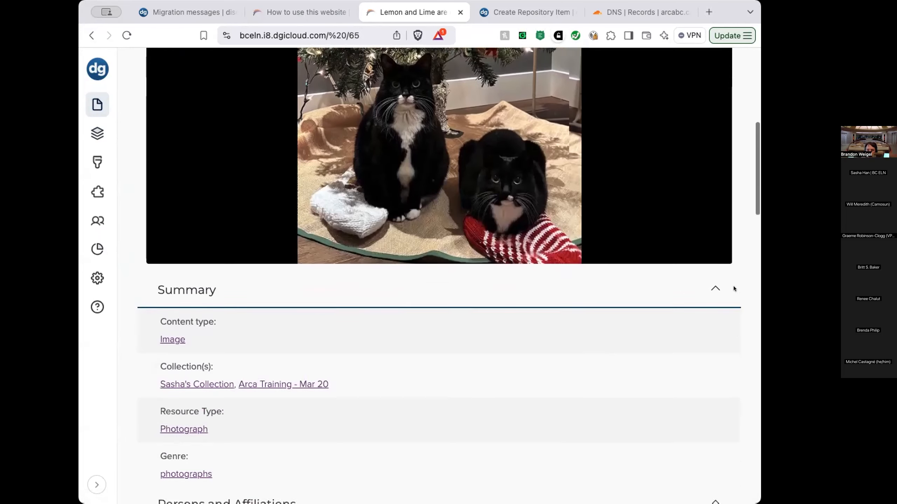
pyautogui.scroll(-3, 304, 329)
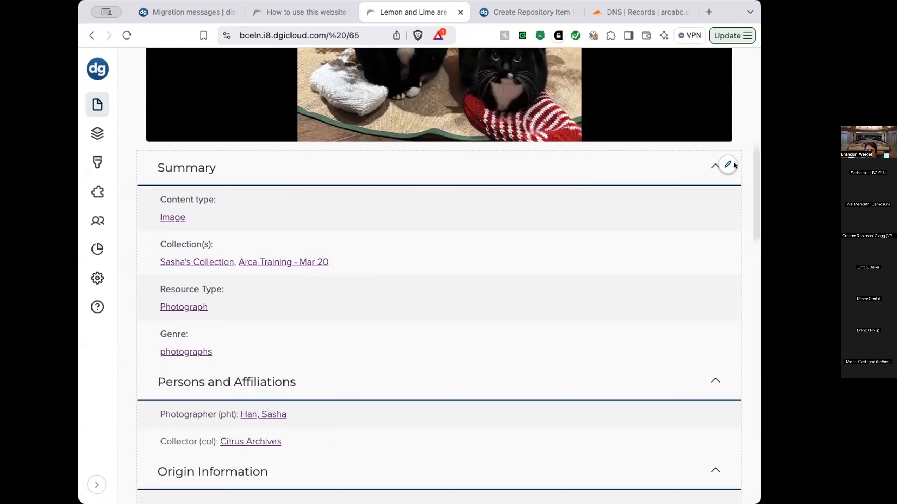
pyautogui.scroll(-7, 726, 170)
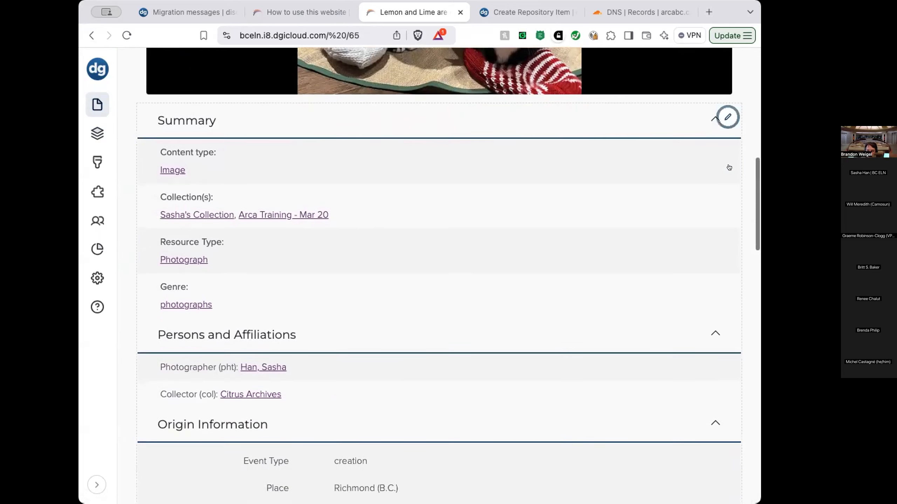
pyautogui.scroll(-12, 728, 176)
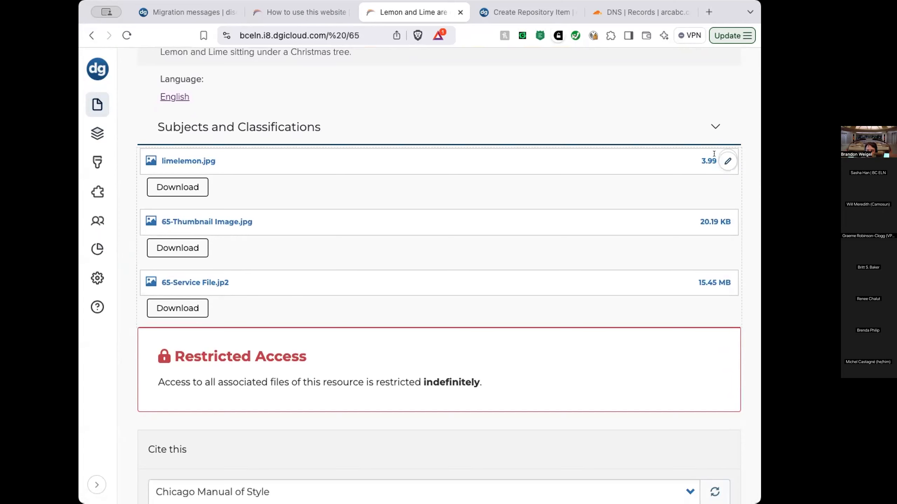
pyautogui.scroll(-3, 698, 212)
pyautogui.scroll(-3, 698, 212)
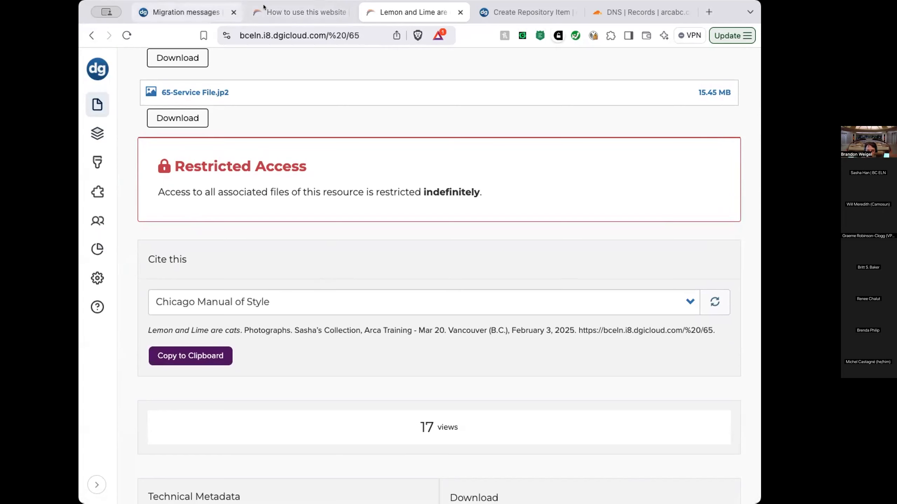
# Return to the browser tab with the "How to use this website" page and open the site's block layout administration
pyautogui.click(300, 6)
pyautogui.click(190, 7)
pyautogui.click(282, 11)
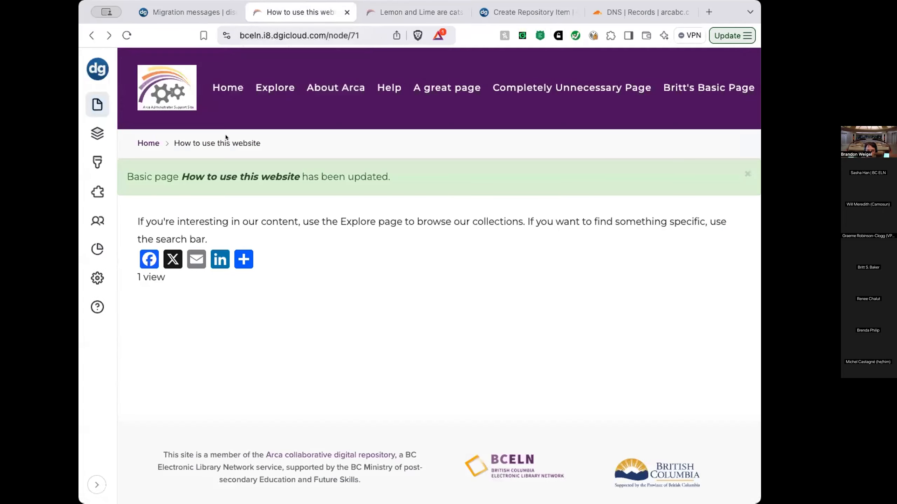
pyautogui.click(97, 133)
pyautogui.click(154, 131)
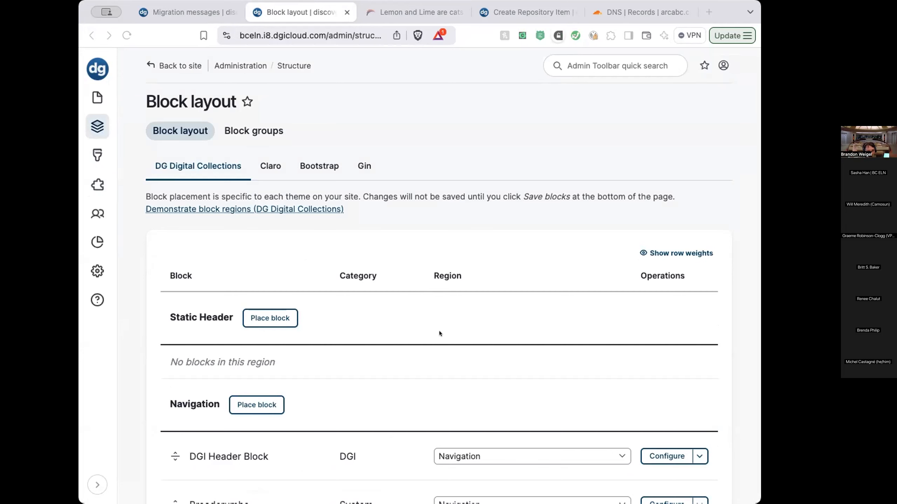
# Examine the blocks placed in the Navigation region and the header regions of the DG Digital Collections block layout
pyautogui.scroll(-5, 439, 333)
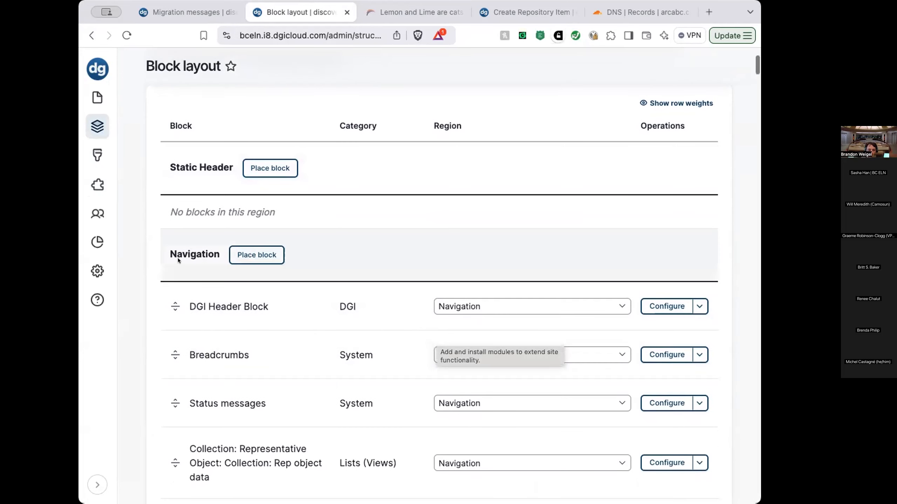
pyautogui.moveTo(180, 251); pyautogui.dragTo(208, 253)
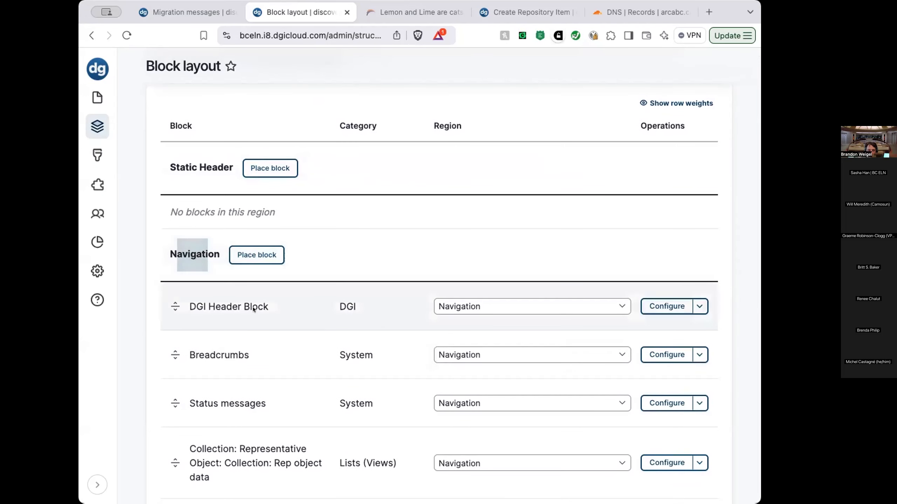
pyautogui.moveTo(280, 300); pyautogui.dragTo(188, 297)
pyautogui.scroll(-4, 244, 312)
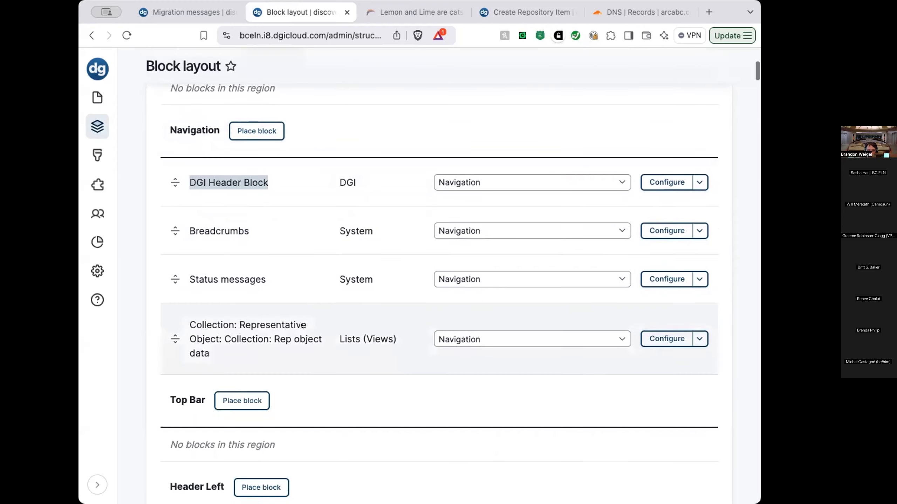
pyautogui.click(229, 225)
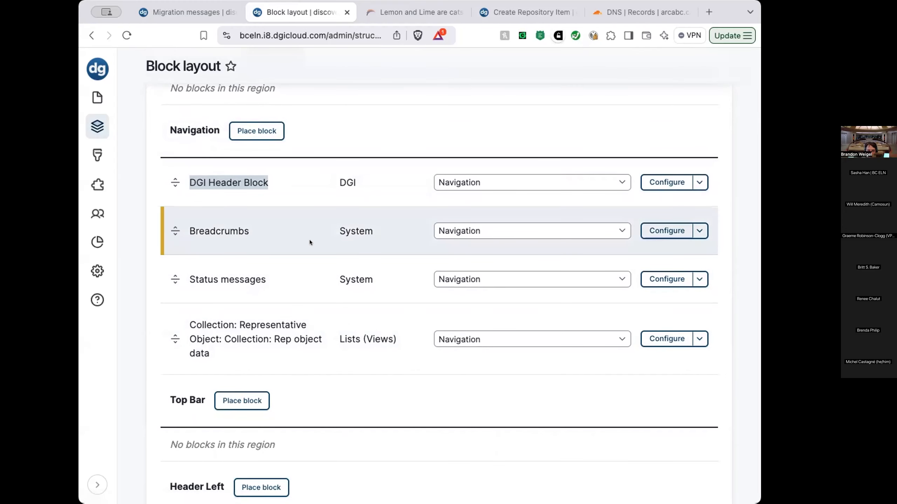
pyautogui.scroll(-8, 282, 248)
pyautogui.scroll(-12, 236, 262)
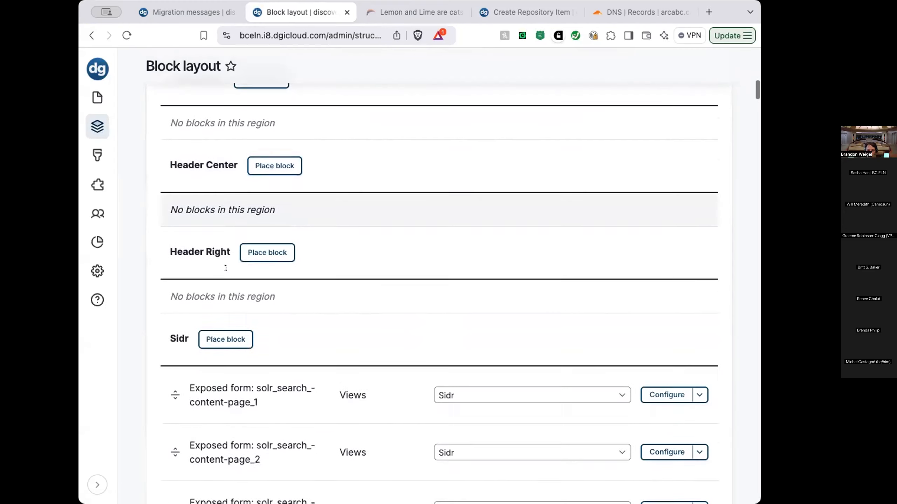
pyautogui.scroll(5, 186, 268)
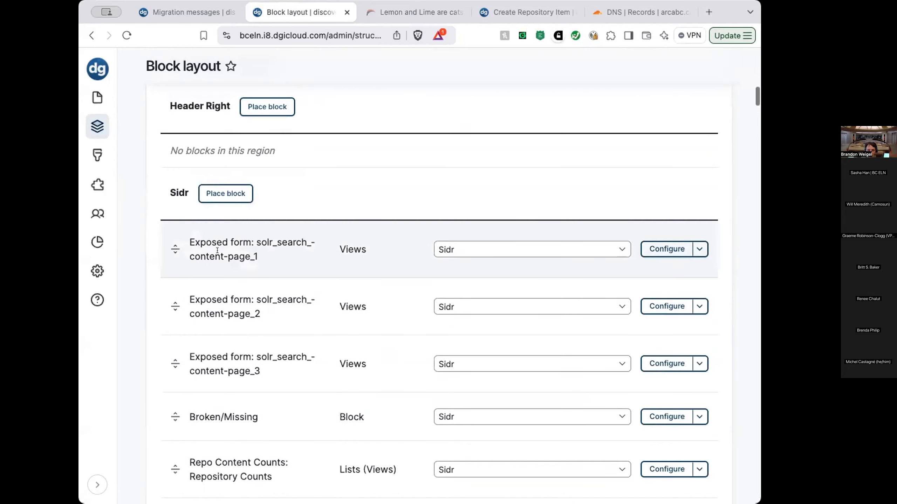
# Examine the blocks placed in the Sidr and Content regions of the block layout
pyautogui.doubleClick(178, 191)
pyautogui.scroll(-1, 275, 254)
pyautogui.scroll(-15, 274, 252)
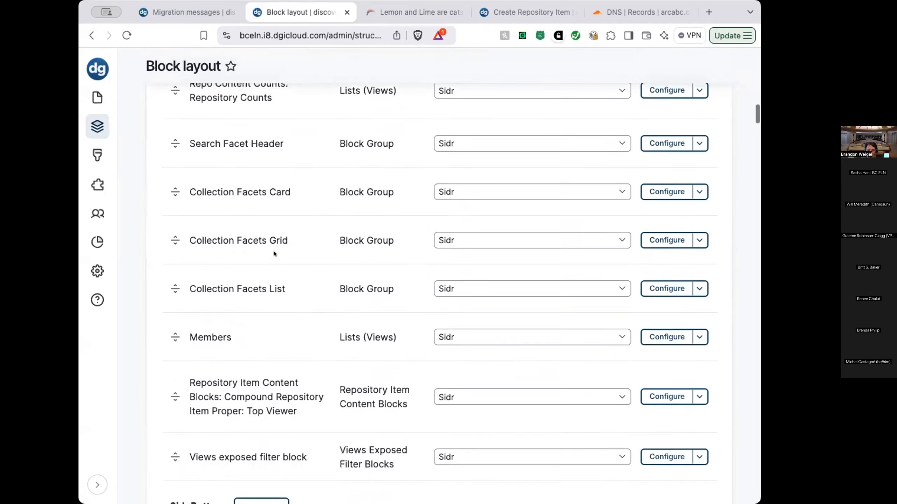
pyautogui.scroll(6, 273, 253)
pyautogui.scroll(5, 274, 252)
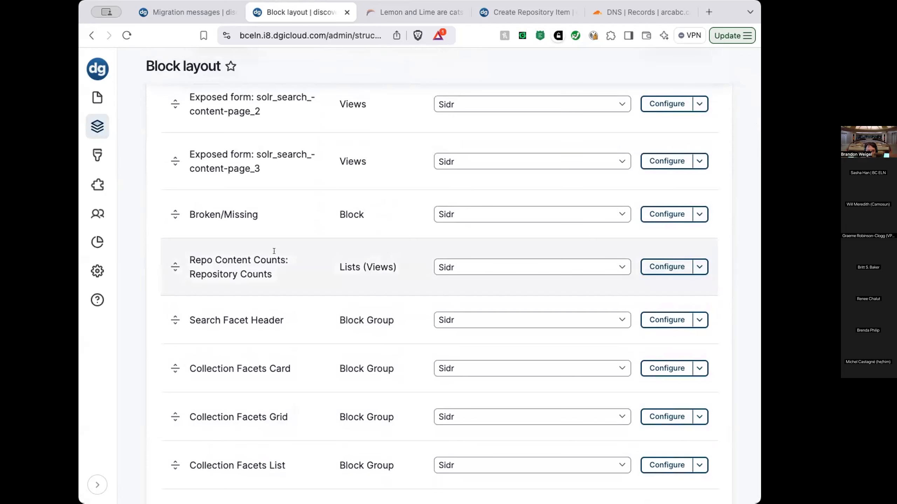
pyautogui.scroll(-10, 226, 318)
pyautogui.scroll(4, 226, 317)
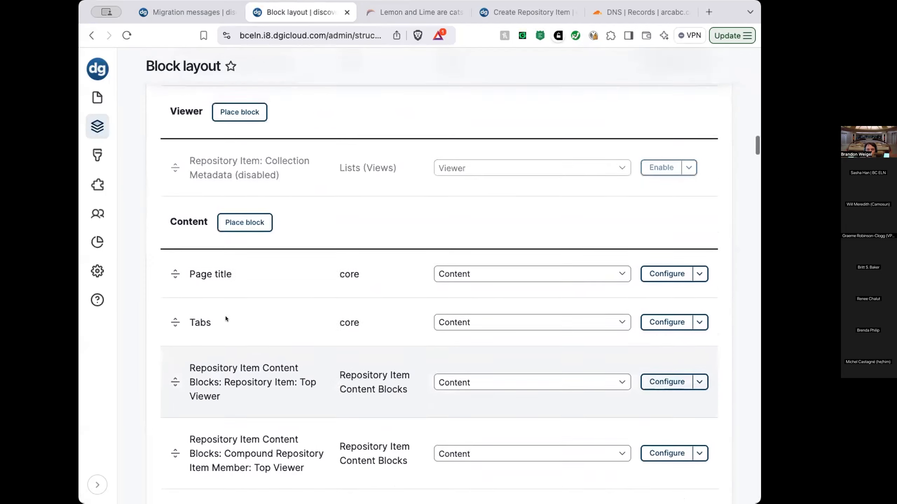
pyautogui.scroll(-3, 284, 318)
pyautogui.scroll(-2, 262, 334)
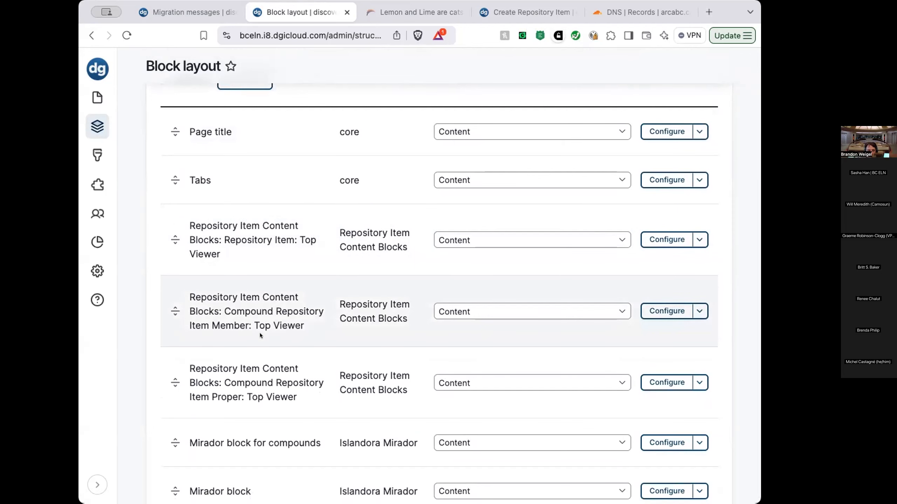
pyautogui.scroll(5, 234, 300)
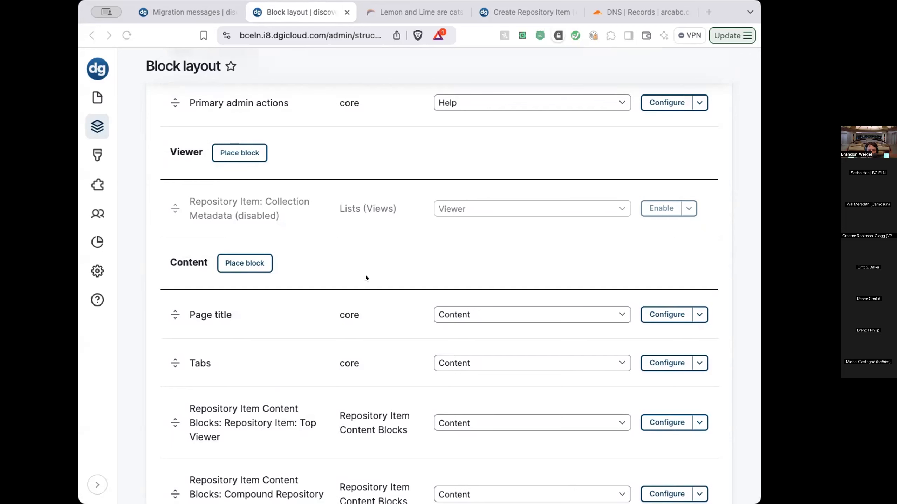
pyautogui.scroll(-5, 384, 262)
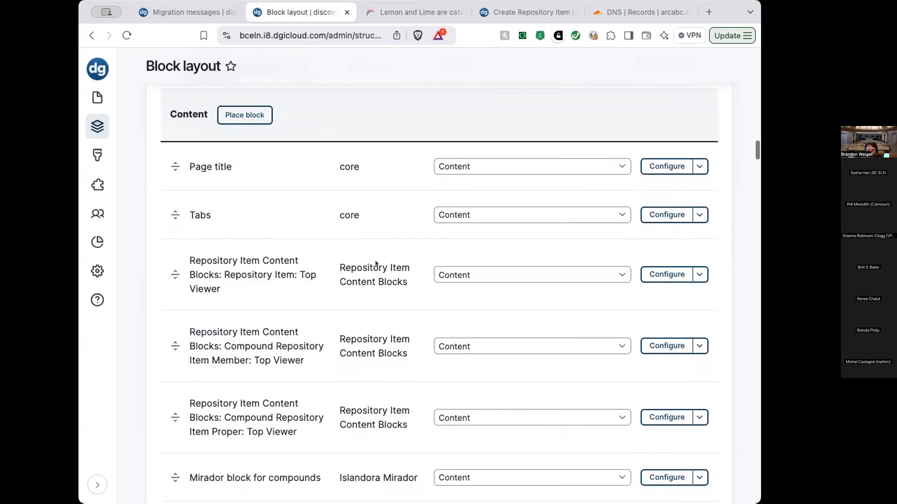
# Search the block layout page for "sidebar" and examine the Object Page: Split Sidebar block group
pyautogui.press('super+f')
pyautogui.write('sidebar')
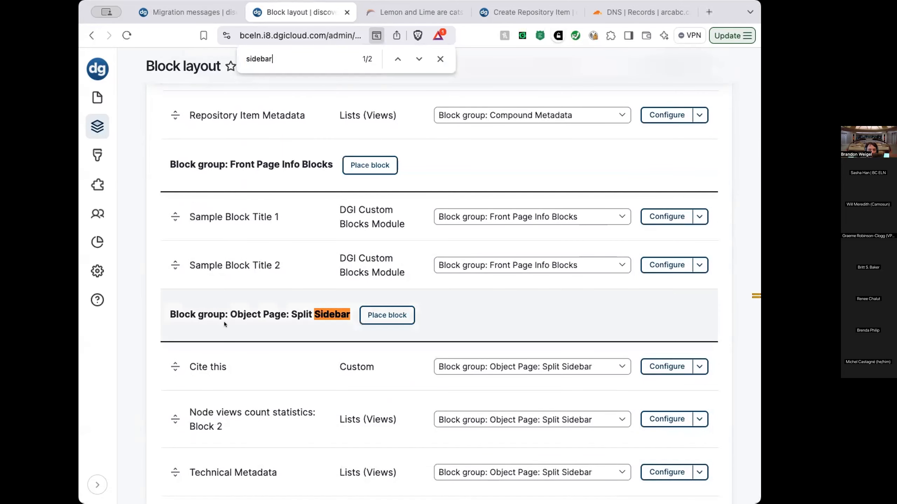
pyautogui.moveTo(175, 307); pyautogui.dragTo(347, 314)
pyautogui.press('Escape')
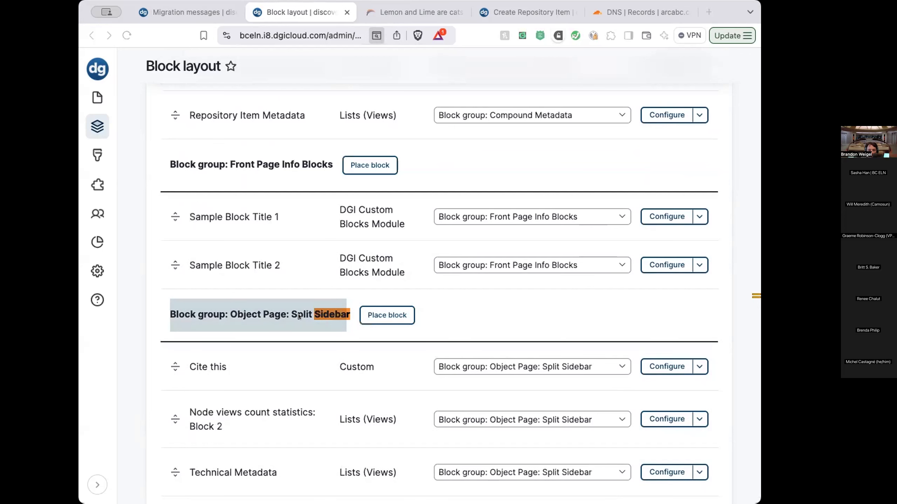
pyautogui.press('super+f')
pyautogui.scroll(-1, 272, 314)
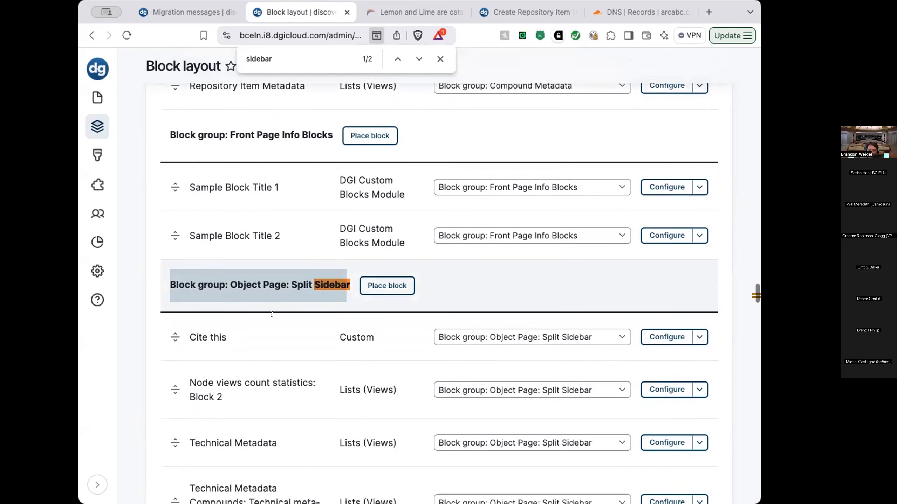
# Search the block layout page for "secondary" and go to the Secondary region
pyautogui.press('super+f')
pyautogui.write('secondary')
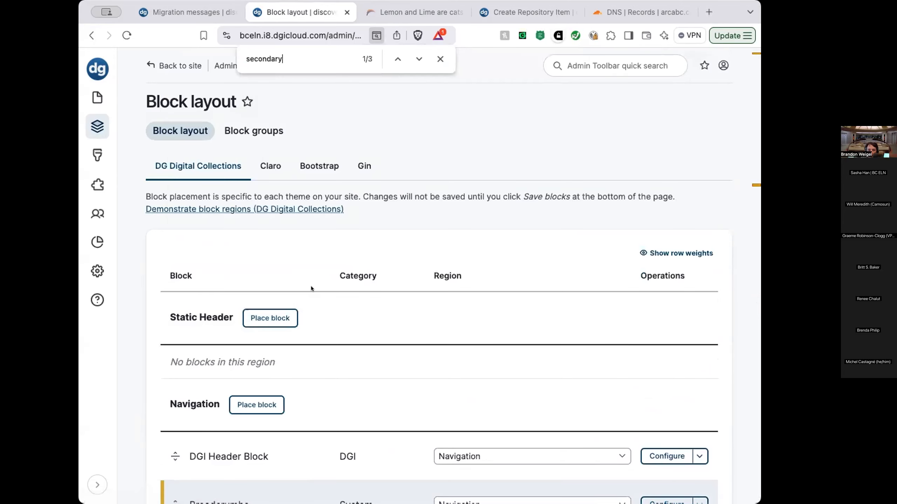
pyautogui.press('Return')
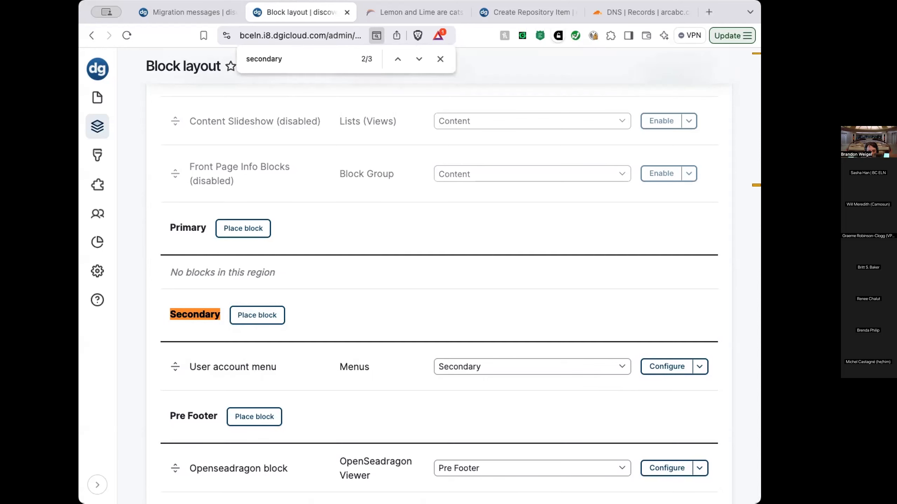
pyautogui.press('Escape')
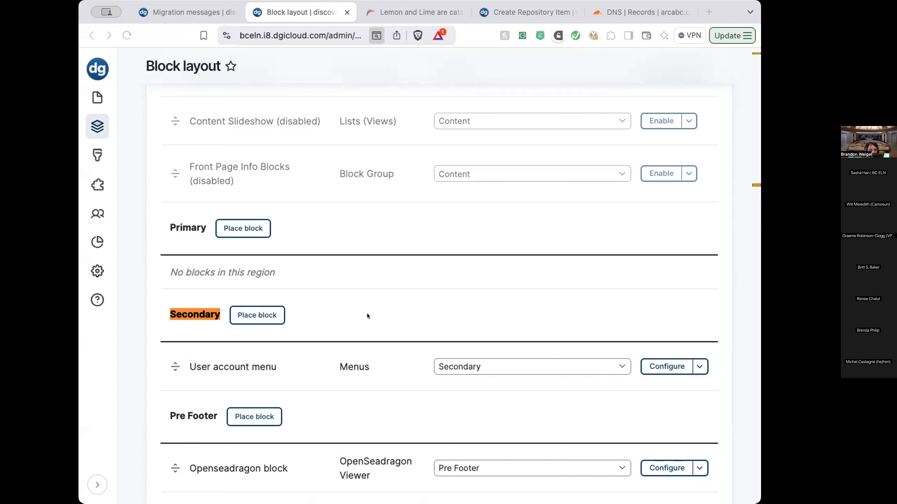
# Try to start placing a block in the Secondary and Pre Footer regions, and search the page for "about"
pyautogui.press('super+f')
pyautogui.click(245, 310)
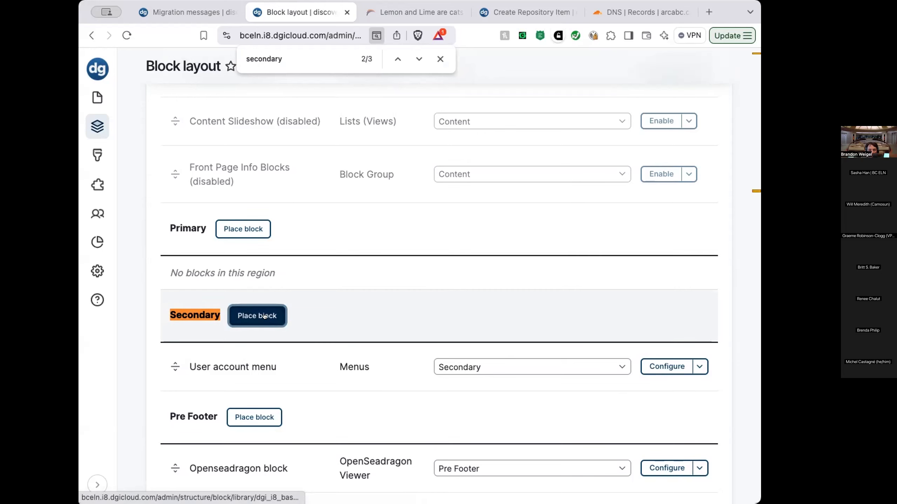
pyautogui.scroll(-2, 399, 289)
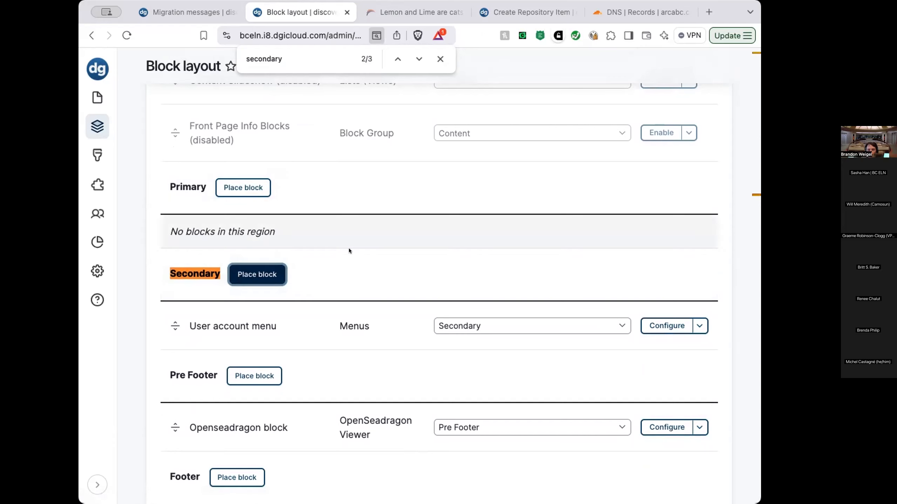
pyautogui.press('super+f')
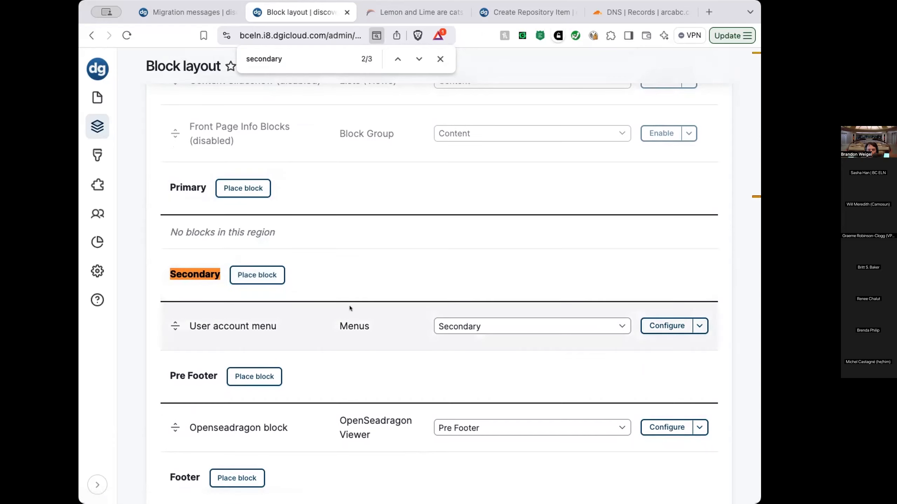
pyautogui.scroll(-4, 353, 306)
pyautogui.write('about')
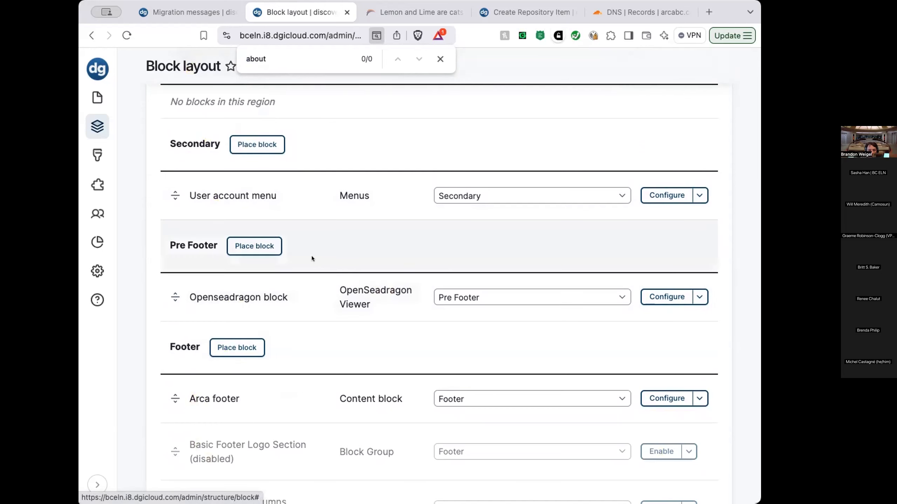
pyautogui.click(254, 245)
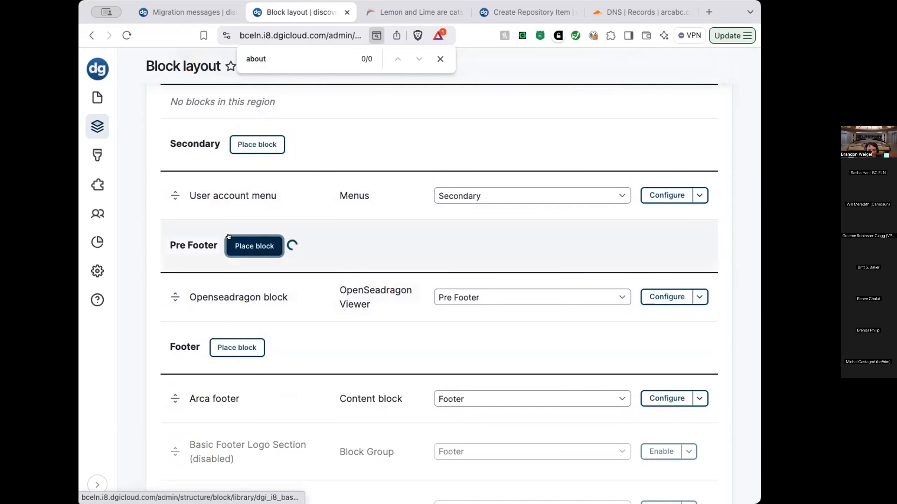
pyautogui.click(257, 144)
# Reload the block layout page, find the Secondary region and start placing a block in it
pyautogui.click(127, 35)
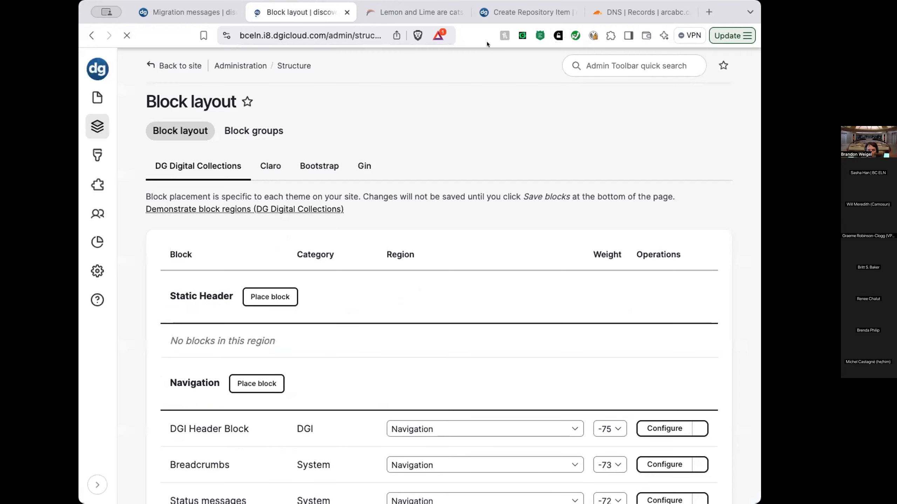
pyautogui.scroll(-3, 378, 305)
pyautogui.hotkey('ctrl', 'f')
pyautogui.write('secondary')
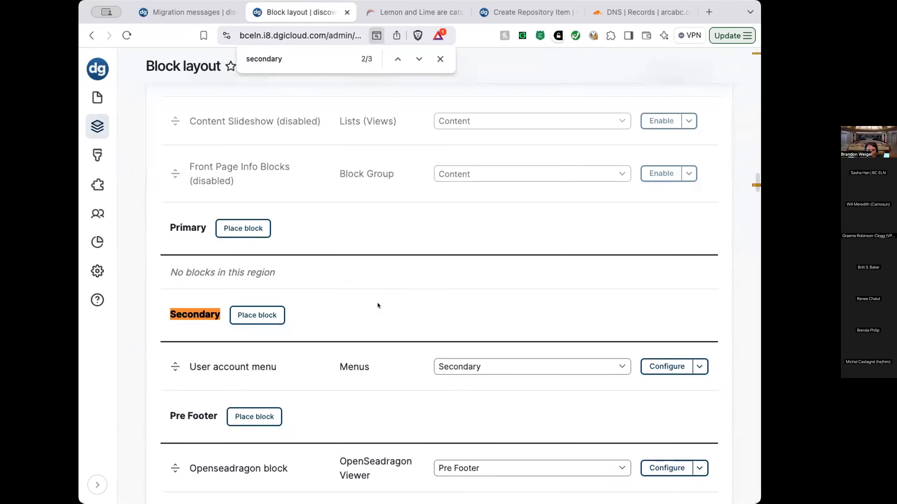
pyautogui.click(258, 314)
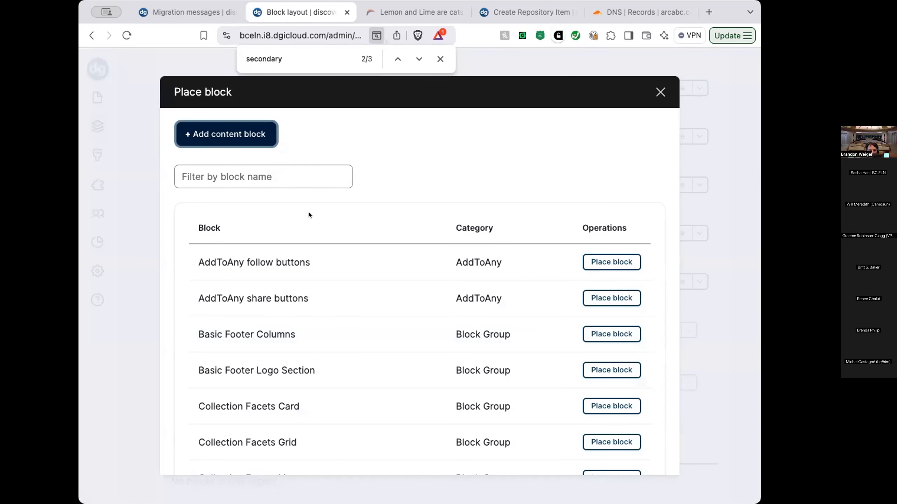
# Filter the available blocks by name and choose the About block from the Menus category for placement
pyautogui.click(281, 177)
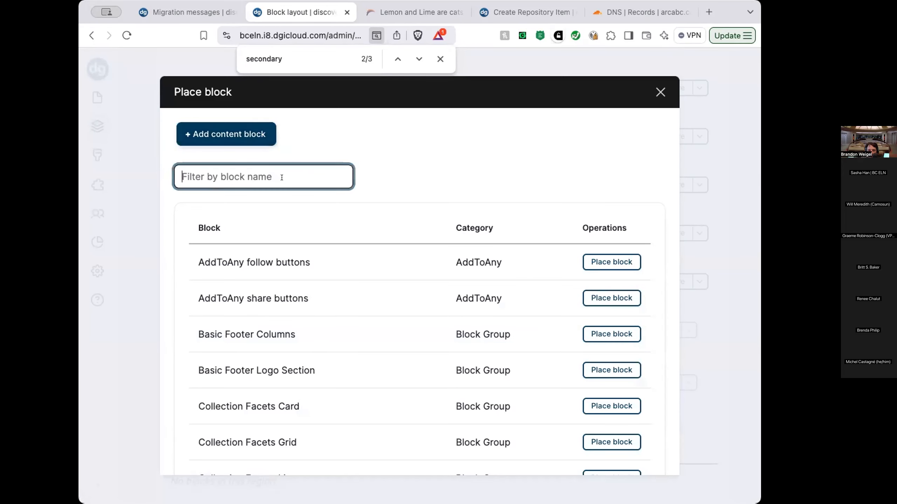
pyautogui.write('about')
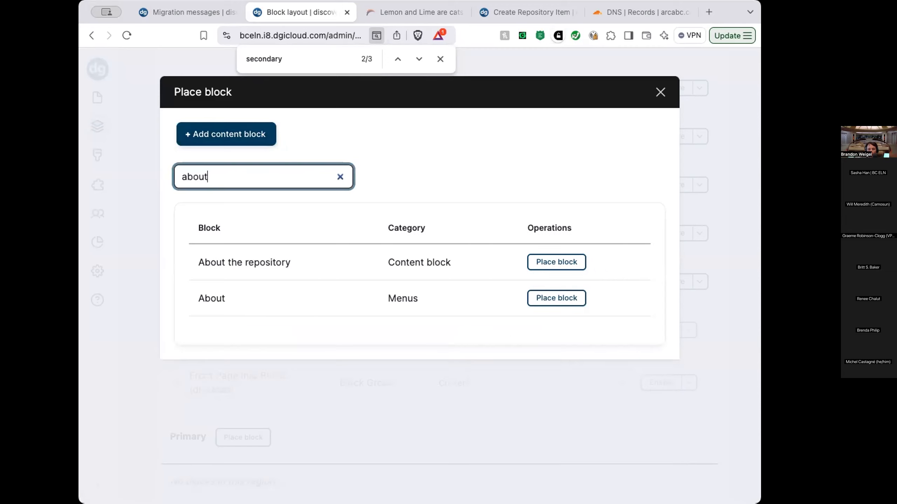
pyautogui.click(337, 175)
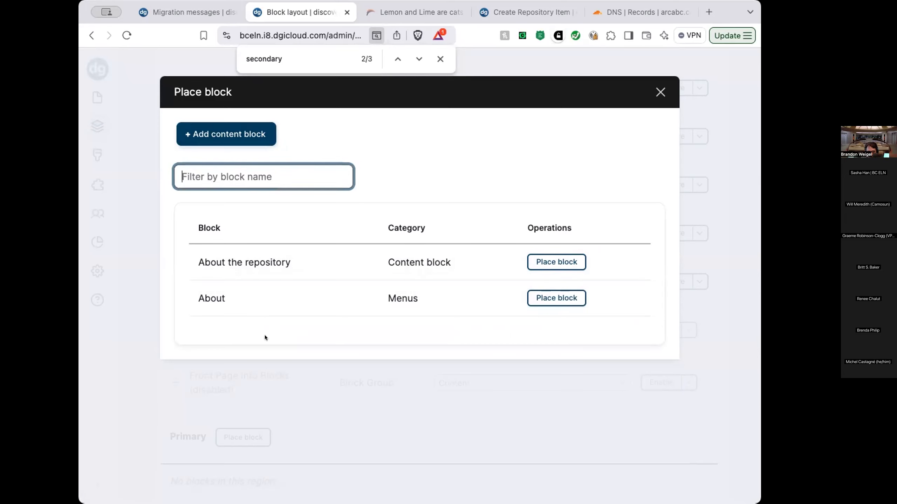
pyautogui.moveTo(197, 298); pyautogui.dragTo(282, 300)
pyautogui.moveTo(395, 297); pyautogui.dragTo(445, 299)
pyautogui.click(233, 179)
pyautogui.write('abput')
pyautogui.press('BackSpace')
pyautogui.press('BackSpace')
pyautogui.press('BackSpace')
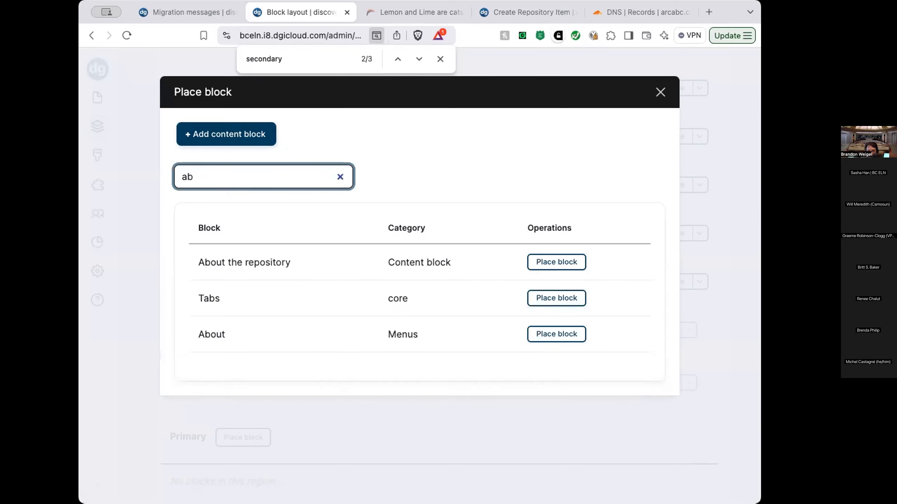
pyautogui.click(540, 330)
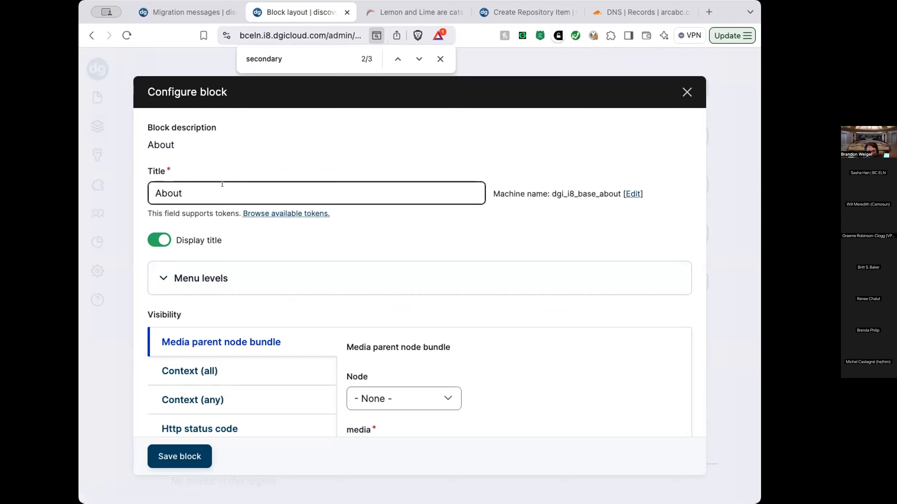
# Turn off the title display for the About block and look over its visibility conditions
pyautogui.click(162, 235)
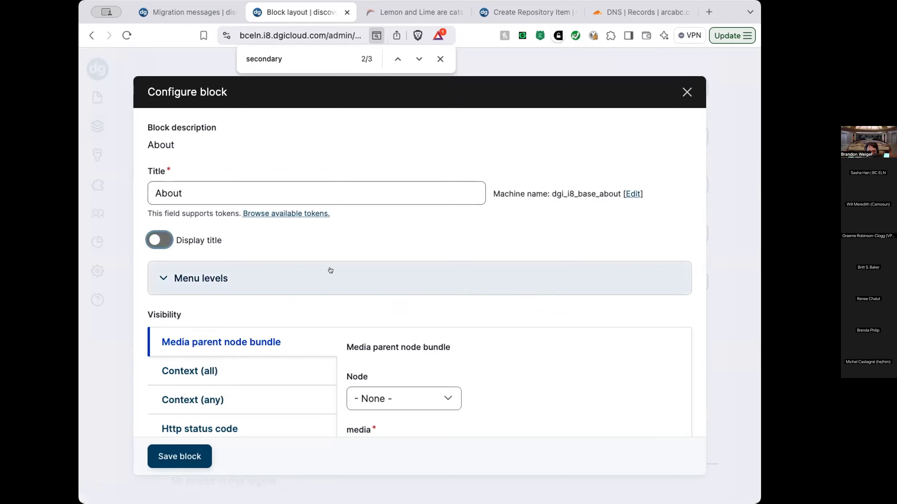
pyautogui.scroll(-5, 331, 265)
pyautogui.scroll(-2, 330, 336)
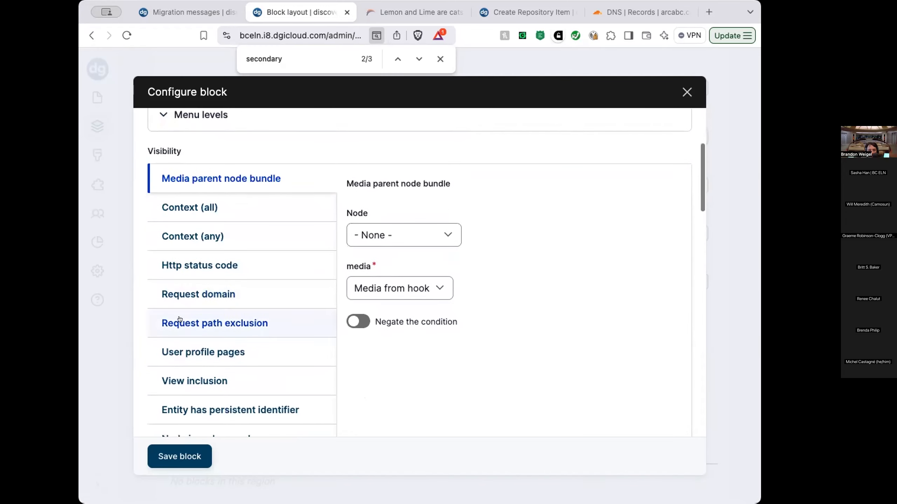
pyautogui.press('Escape')
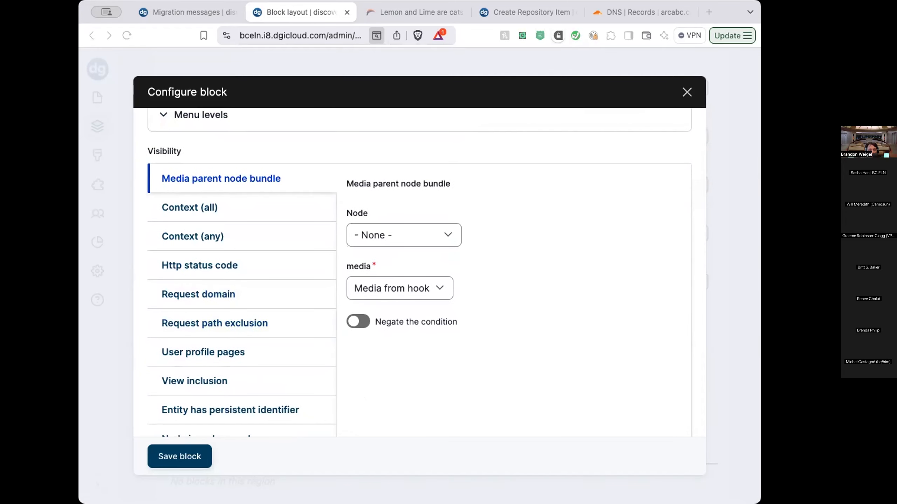
pyautogui.press('super+f')
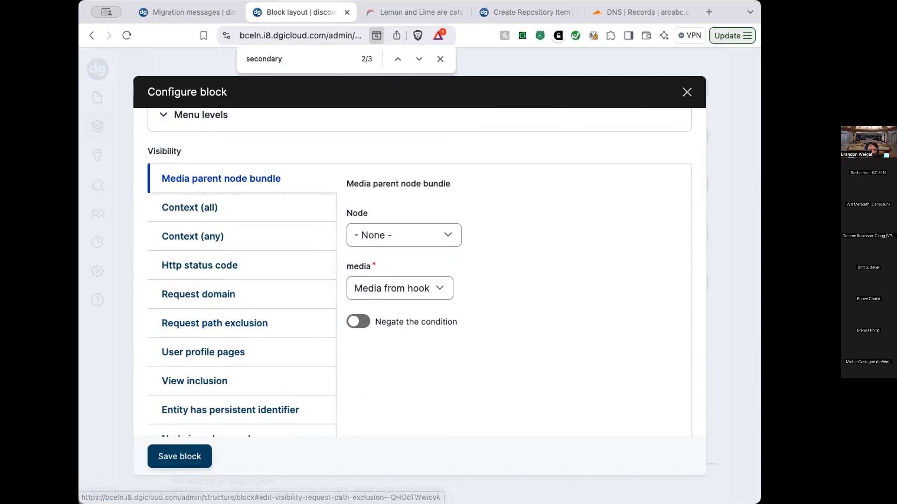
pyautogui.press('Escape')
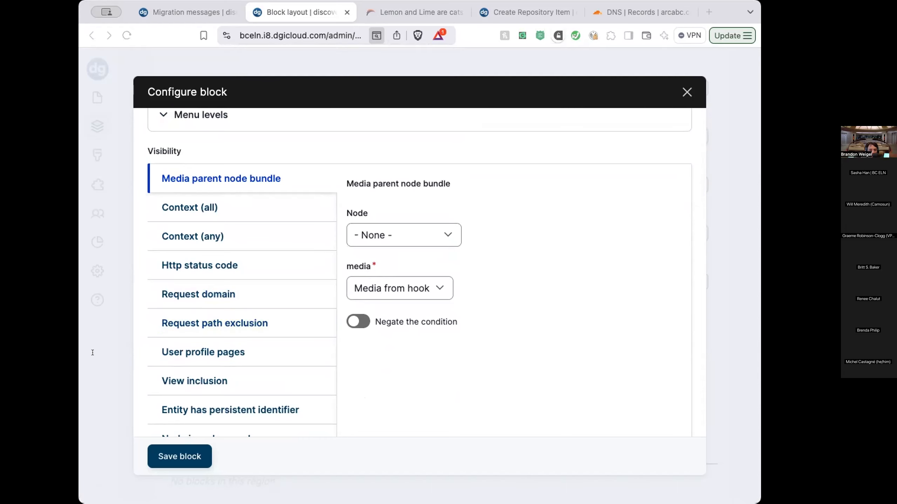
pyautogui.press('super+f')
pyautogui.scroll(3, 256, 300)
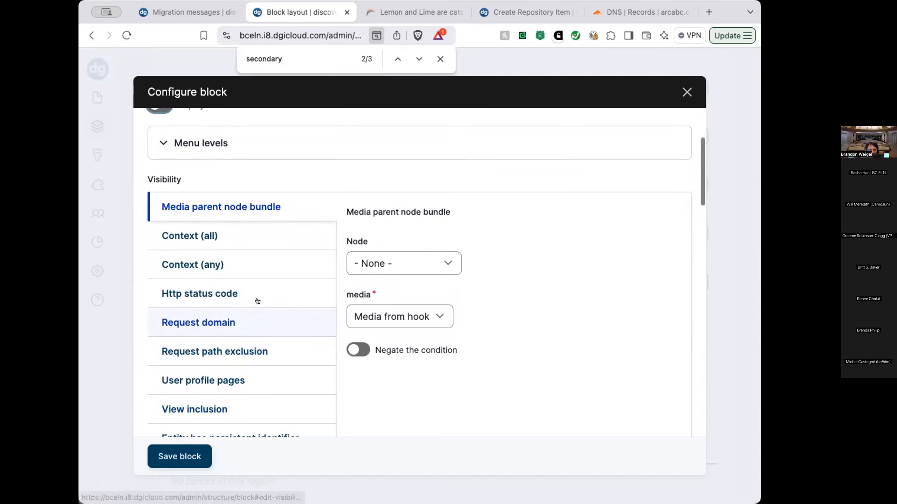
pyautogui.doubleClick(150, 214)
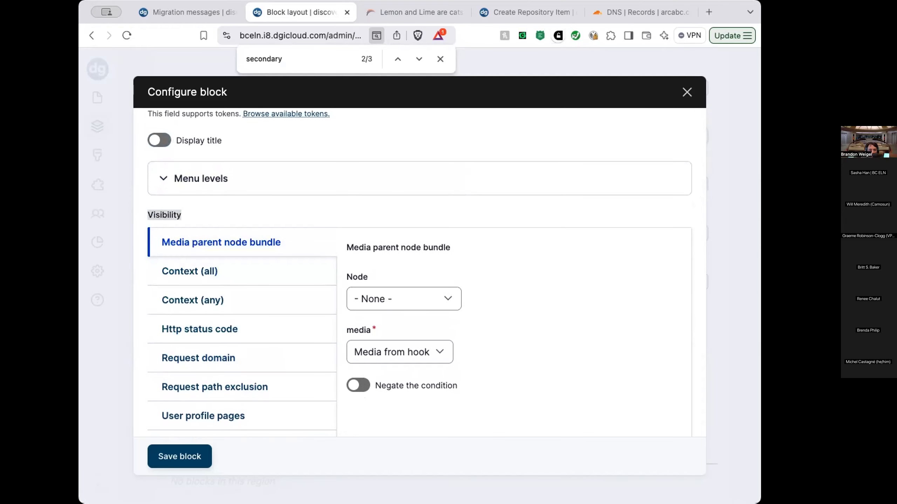
pyautogui.press('Escape')
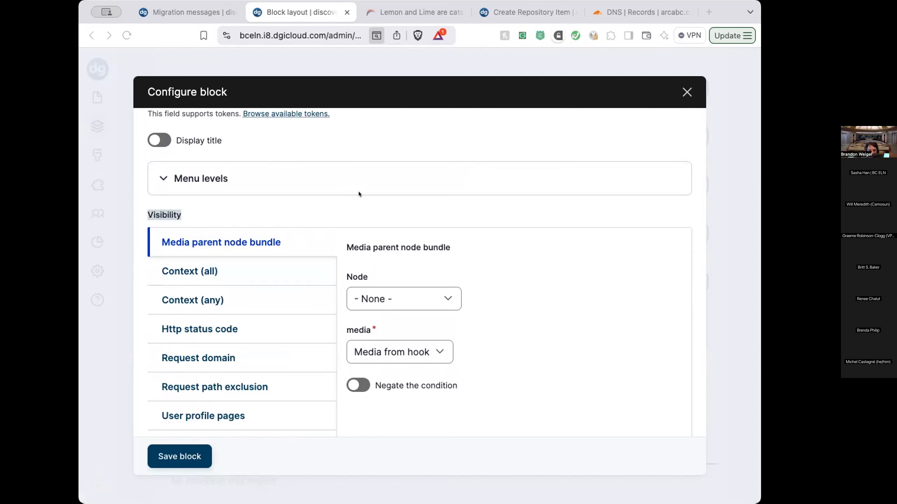
# Open the block's Pages visibility condition and have it show for the listed pages
pyautogui.hotkey('ctrl', 'f')
pyautogui.scroll(-7, 254, 321)
pyautogui.scroll(-6, 255, 322)
pyautogui.click(229, 326)
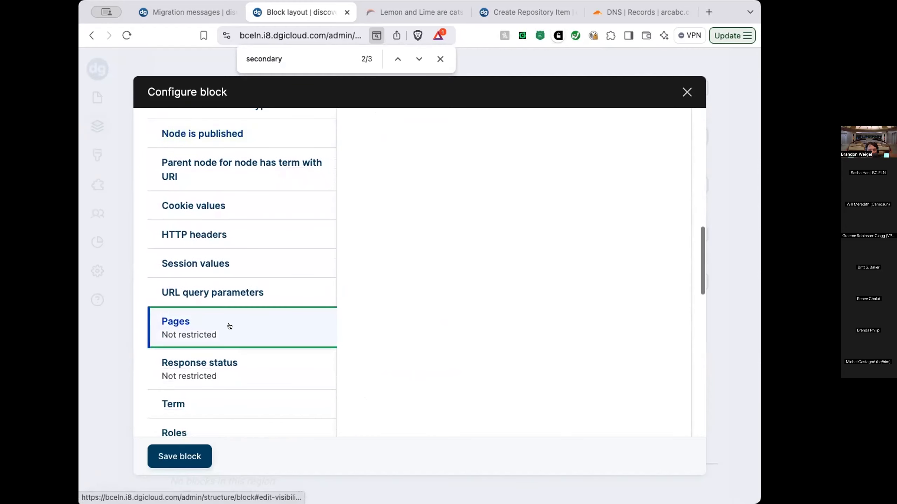
pyautogui.scroll(12, 405, 303)
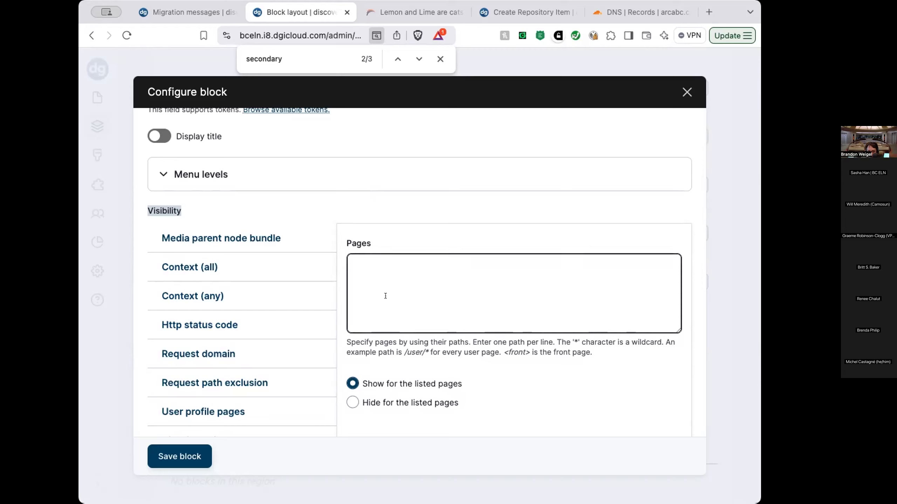
pyautogui.click(352, 402)
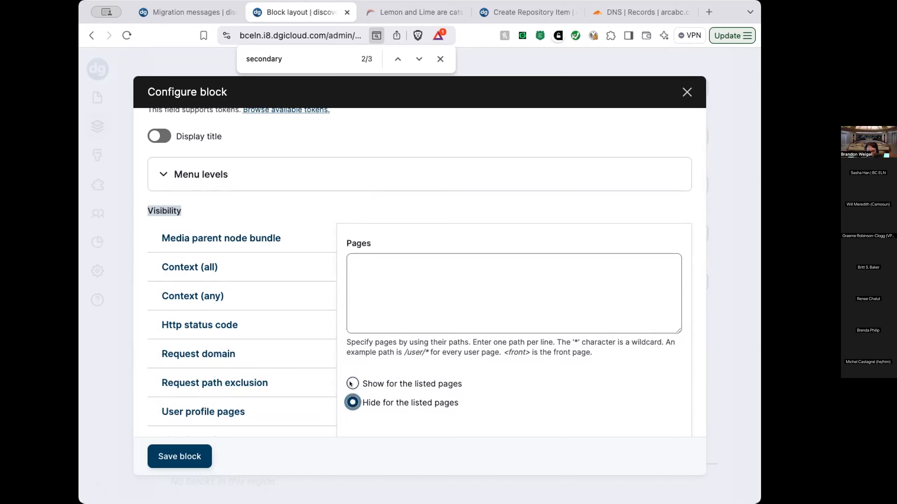
pyautogui.click(351, 383)
pyautogui.click(405, 286)
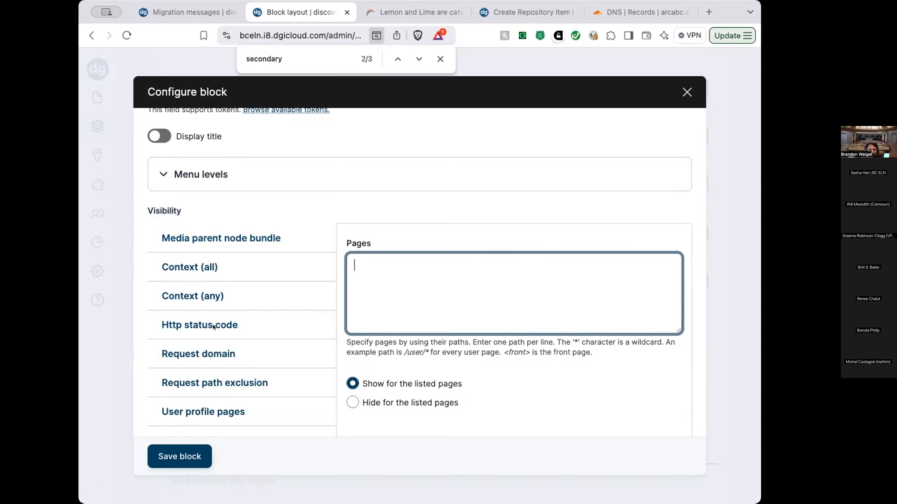
# Restrict the About block to pages matching /about* and save the block
pyautogui.press('super+Tab')
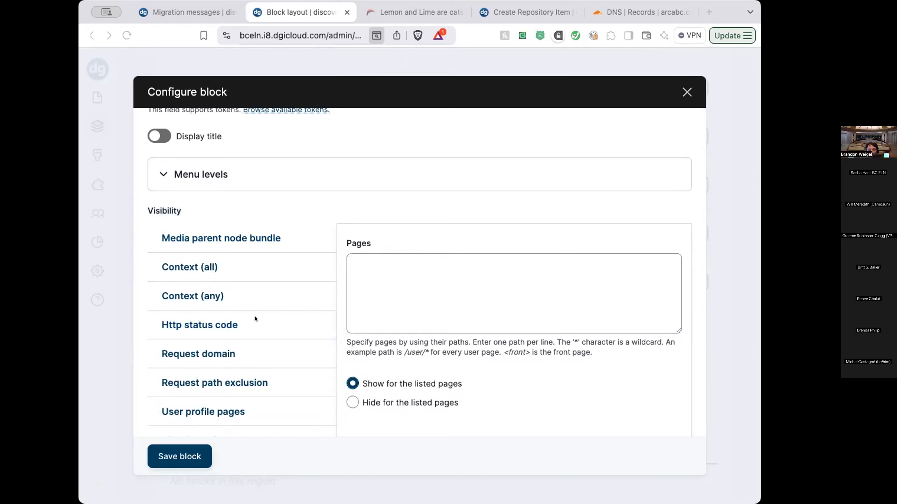
pyautogui.click(480, 304)
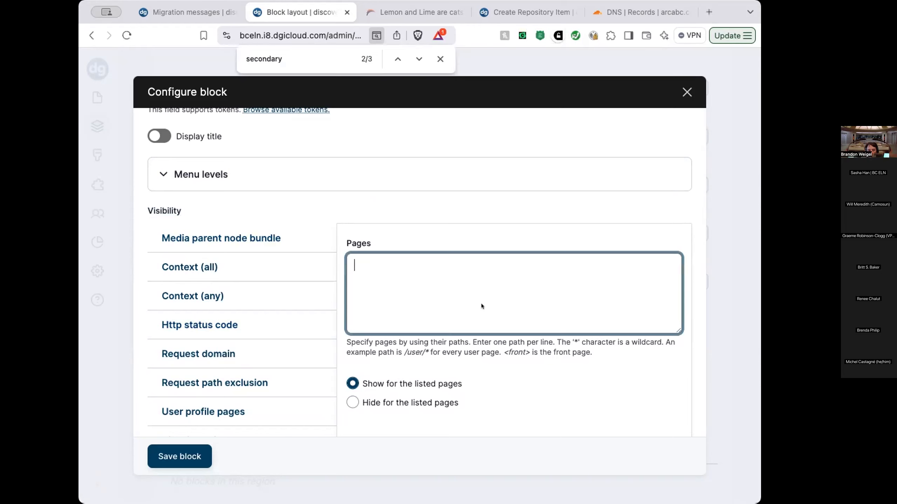
pyautogui.write('/about*')
pyautogui.press('super+Tab')
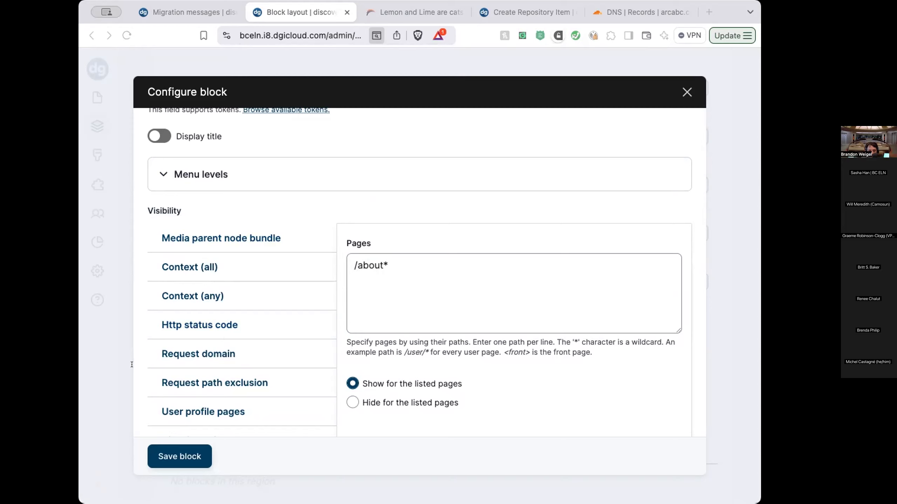
pyautogui.press('super+f')
pyautogui.scroll(-2, 565, 411)
pyautogui.click(180, 456)
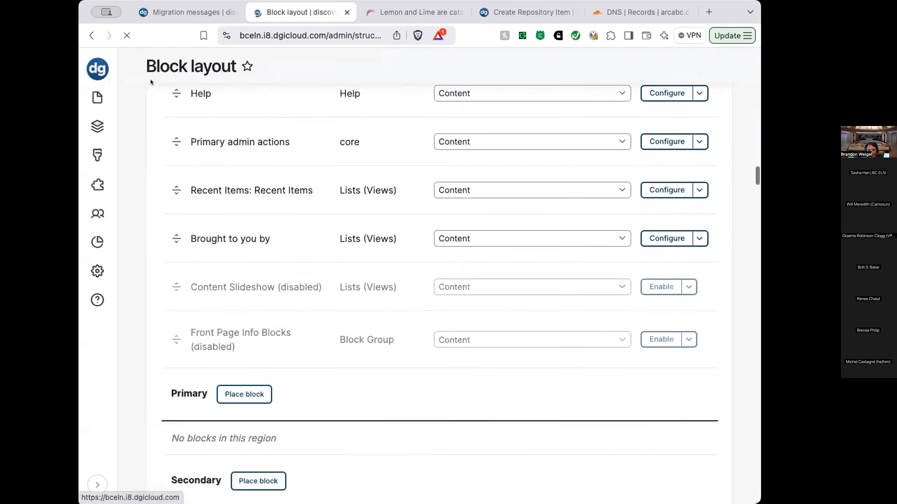
# Go to the site's content list and view the "How to use this website" page to check the placed block
pyautogui.click(87, 65)
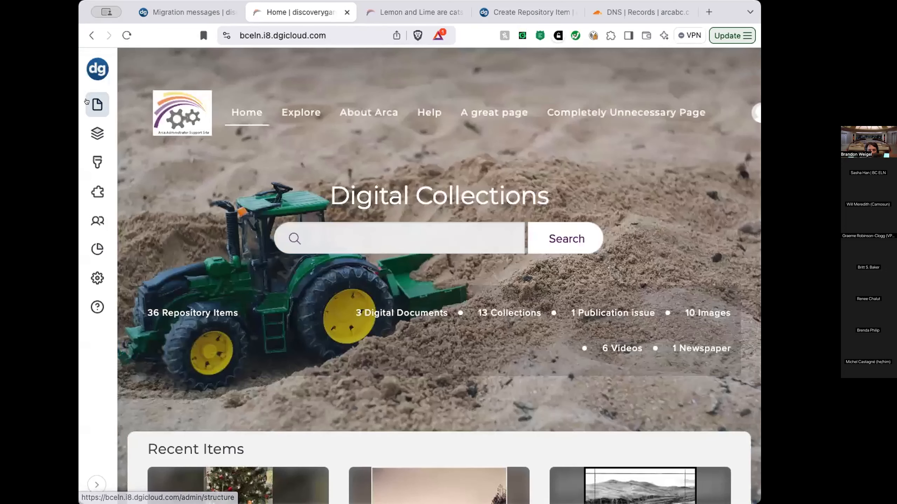
pyautogui.moveTo(88, 101)
pyautogui.click(210, 111)
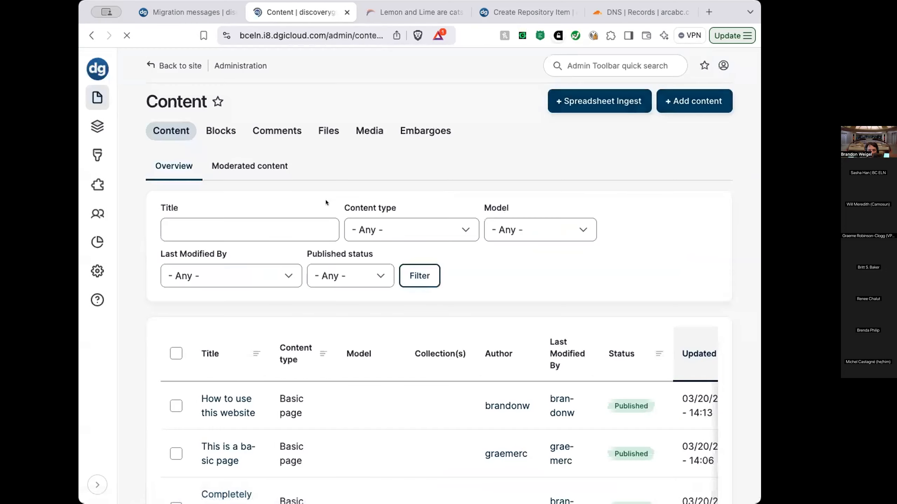
pyautogui.click(236, 394)
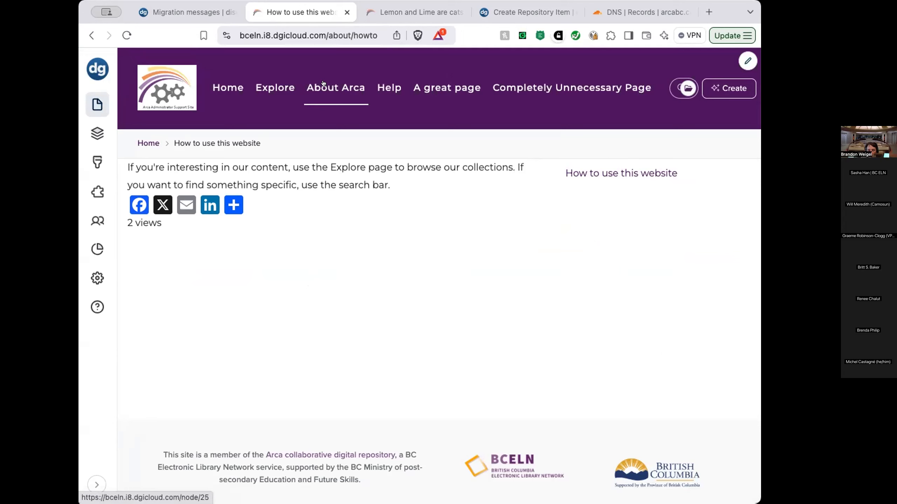
# Edit the About menu from its block and add a link titled "About the repository" pointing to the "About" content, then save it
pyautogui.click(683, 173)
pyautogui.click(651, 230)
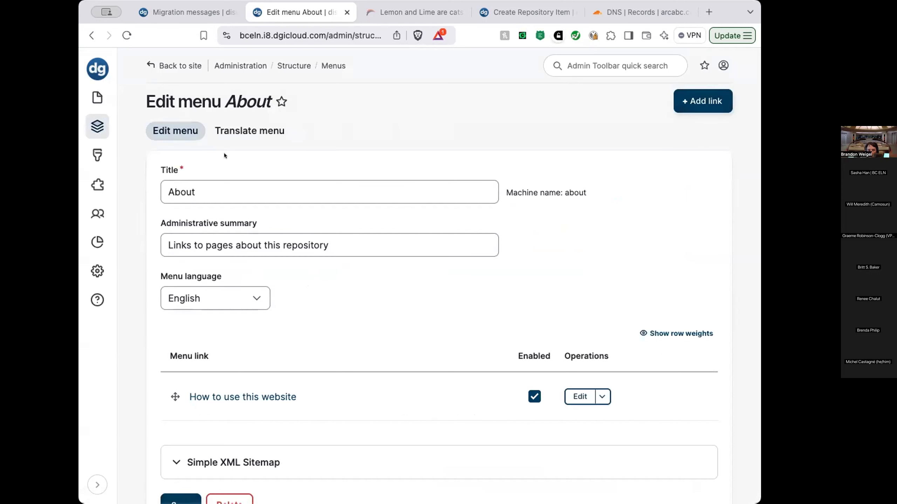
pyautogui.click(691, 101)
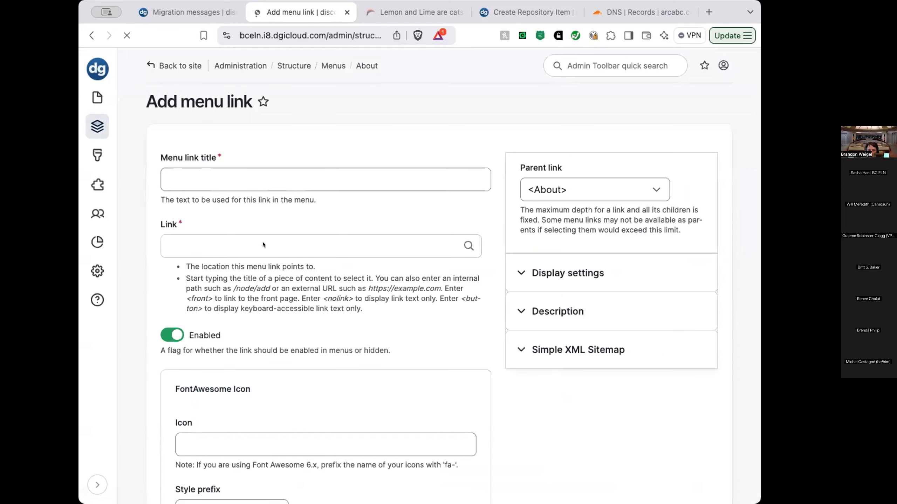
pyautogui.click(215, 182)
pyautogui.write('Abou')
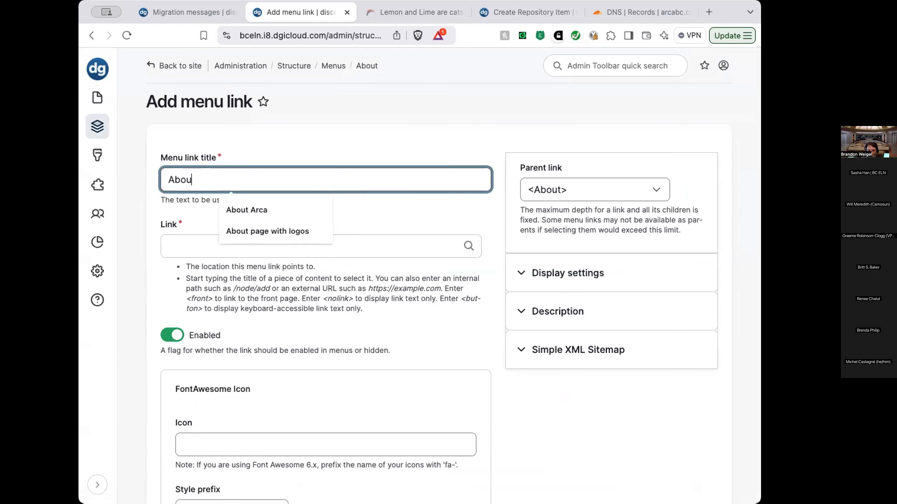
pyautogui.write('t the repository')
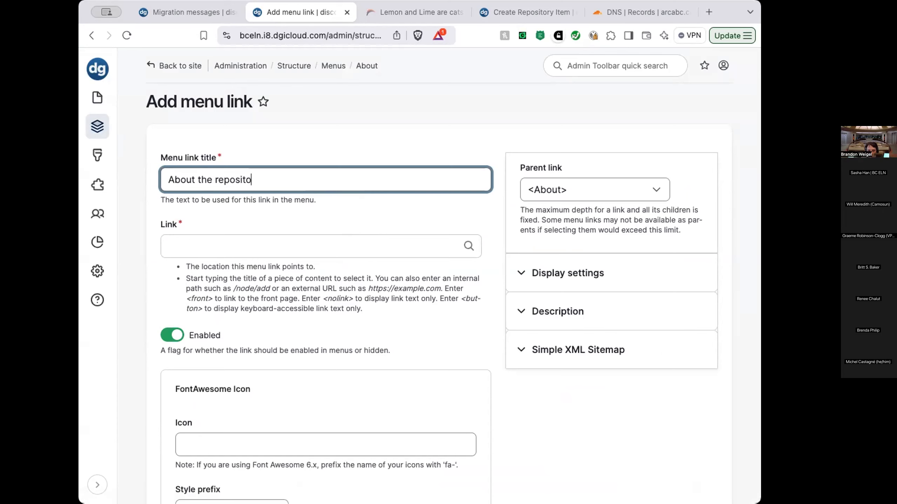
pyautogui.click(223, 239)
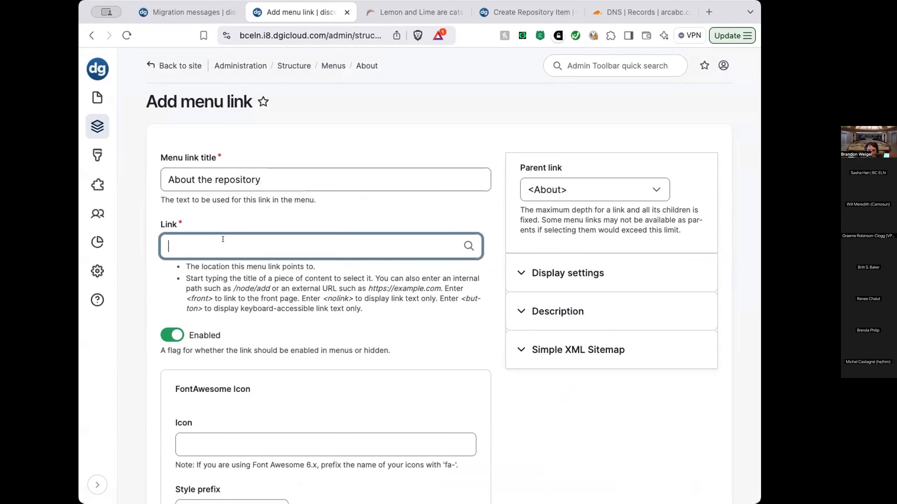
pyautogui.write('abou')
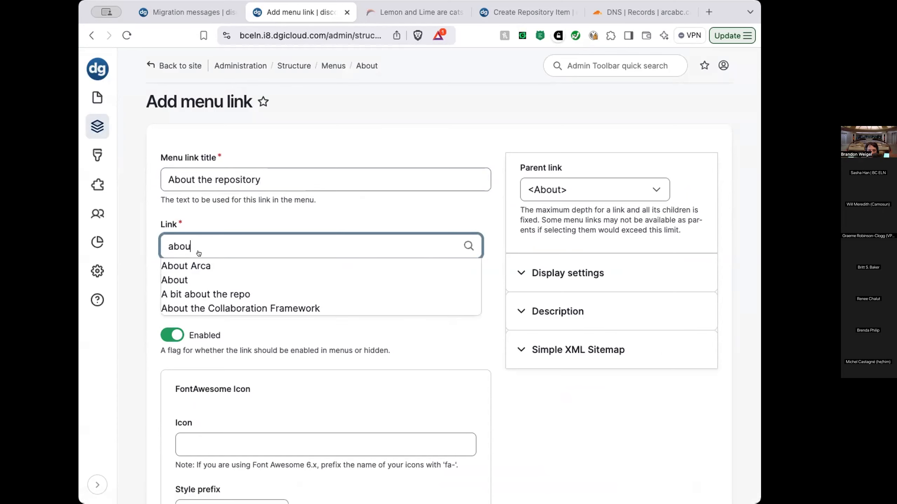
pyautogui.click(175, 280)
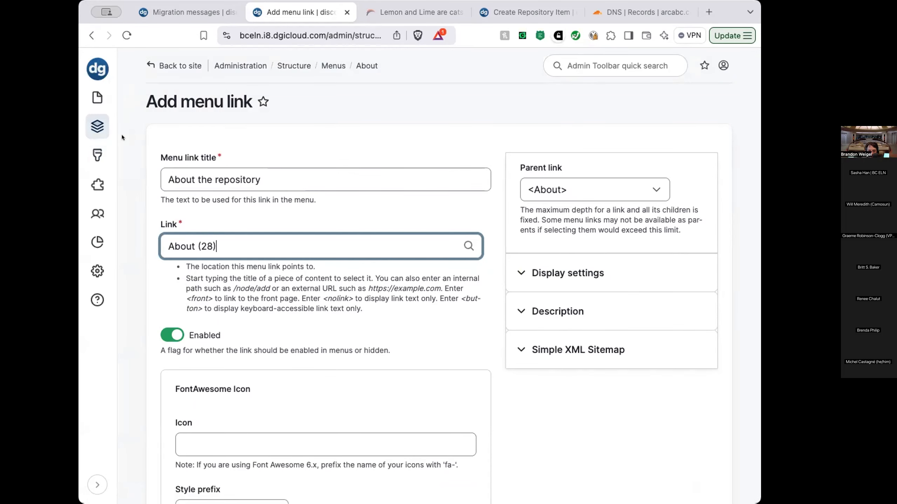
pyautogui.scroll(-10, 134, 146)
pyautogui.click(183, 412)
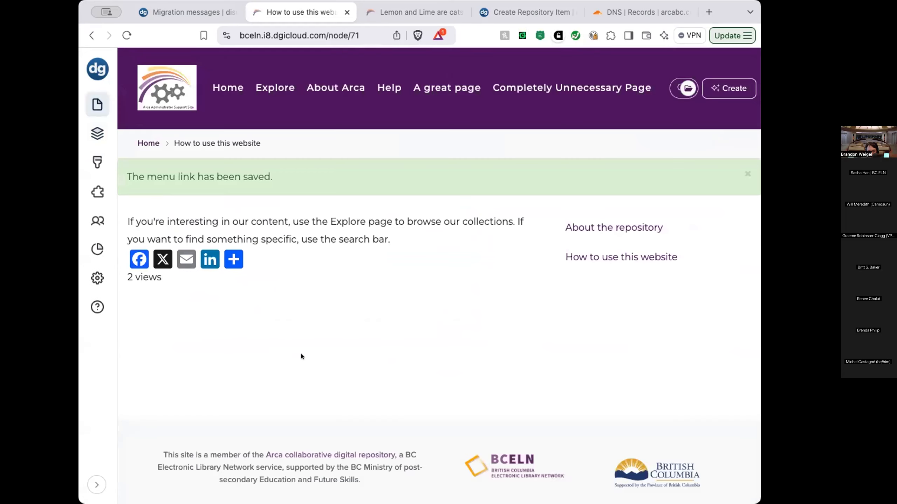
# Open the "About the repository" page from the About block, give it the URL alias /about, and save it
pyautogui.click(598, 226)
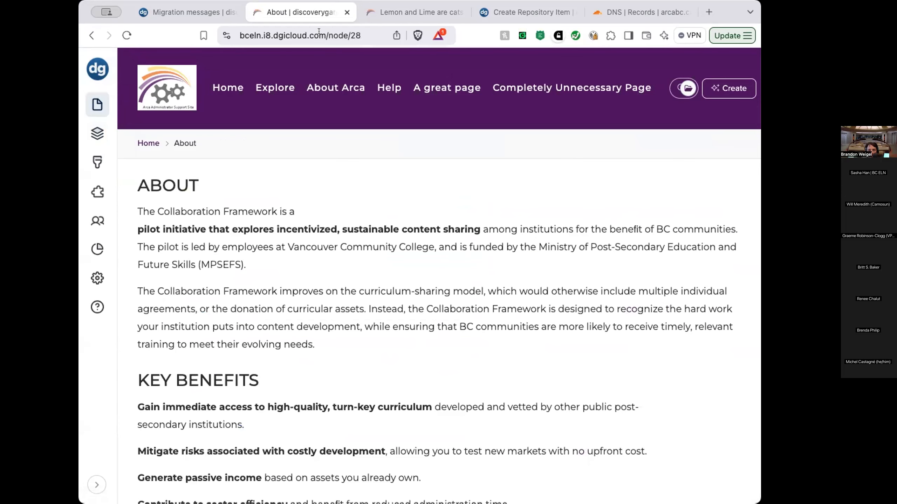
pyautogui.click(727, 172)
pyautogui.click(688, 195)
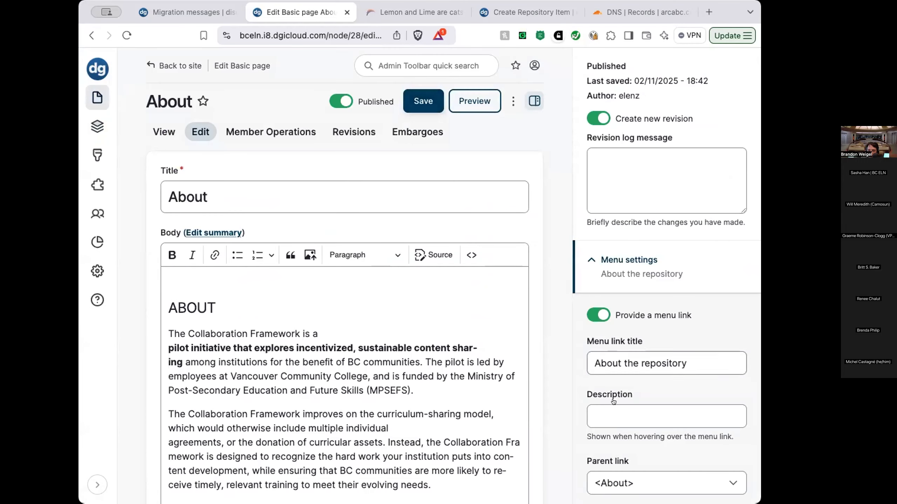
pyautogui.scroll(-1, 583, 386)
pyautogui.scroll(-5, 600, 353)
pyautogui.click(618, 365)
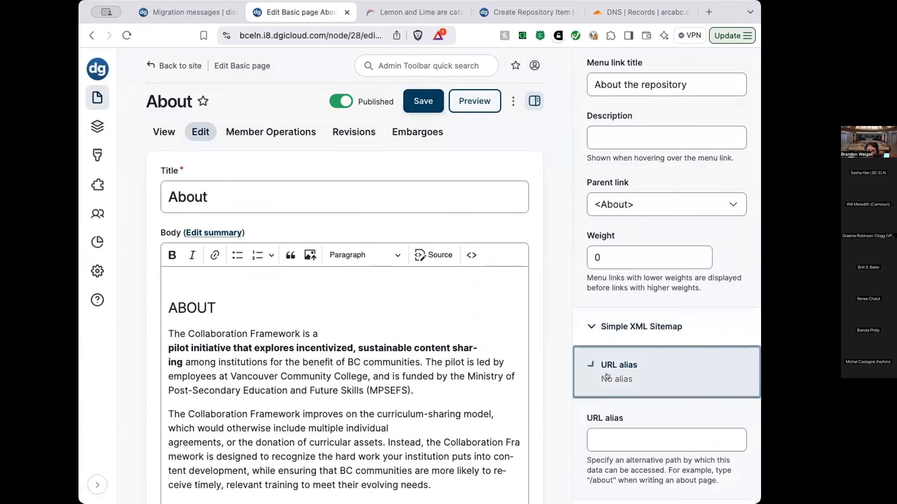
pyautogui.click(631, 429)
pyautogui.write('/about')
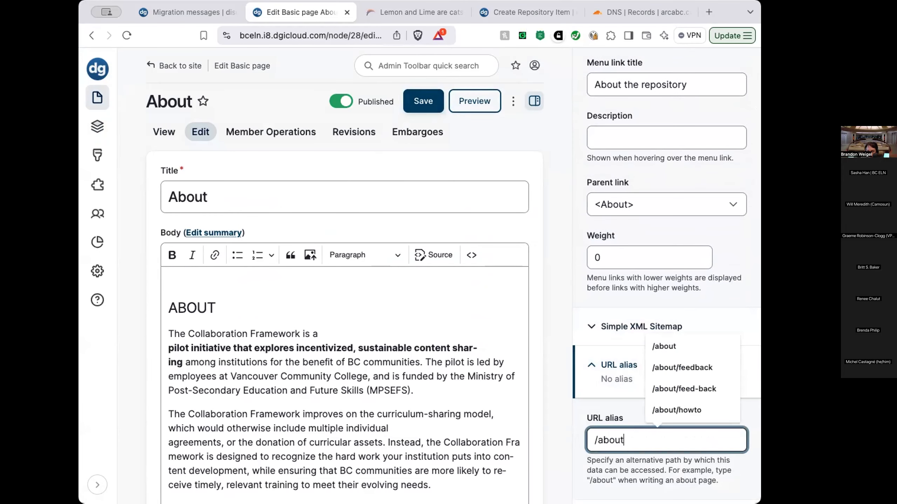
pyautogui.click(410, 100)
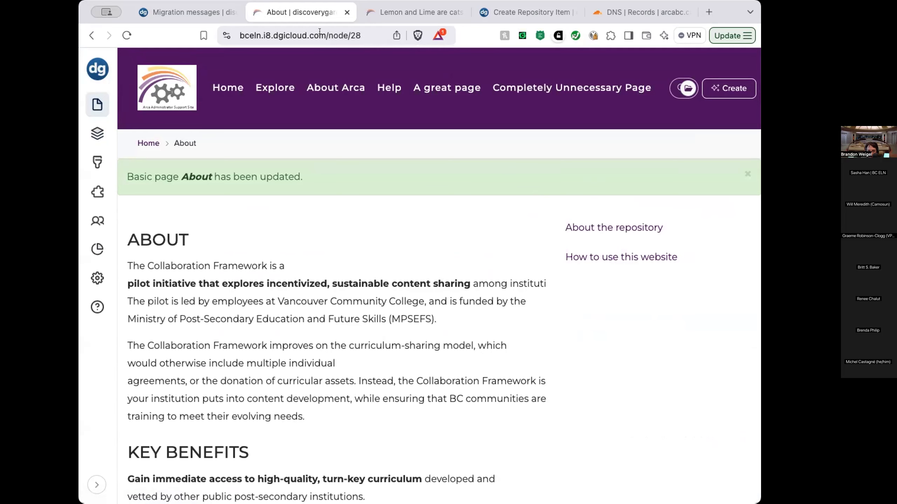
# Follow the "About the repository" and "How to use this website" links in the About block to check the menu on both pages
pyautogui.click(633, 230)
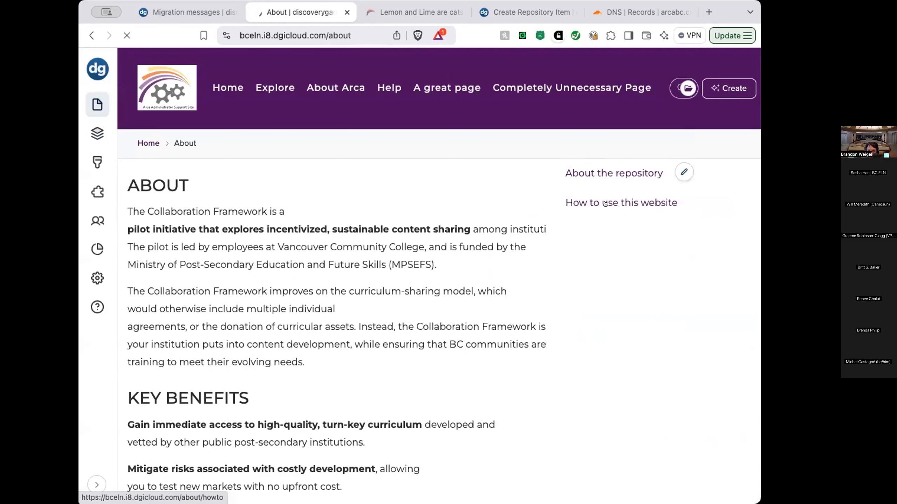
pyautogui.click(604, 203)
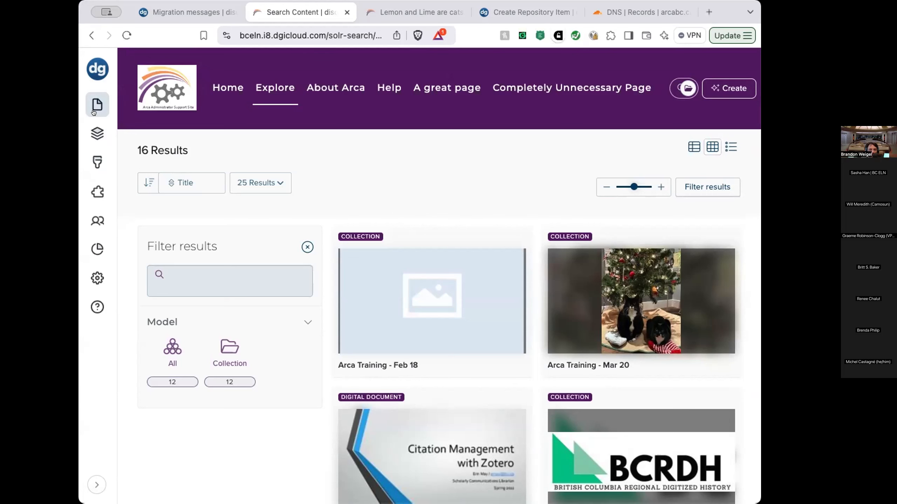
# Open the block layout and examine the DG Digital Collections theme's regions and their placed blocks, from Static Header to Sidr
pyautogui.moveTo(97, 134)
pyautogui.click(144, 130)
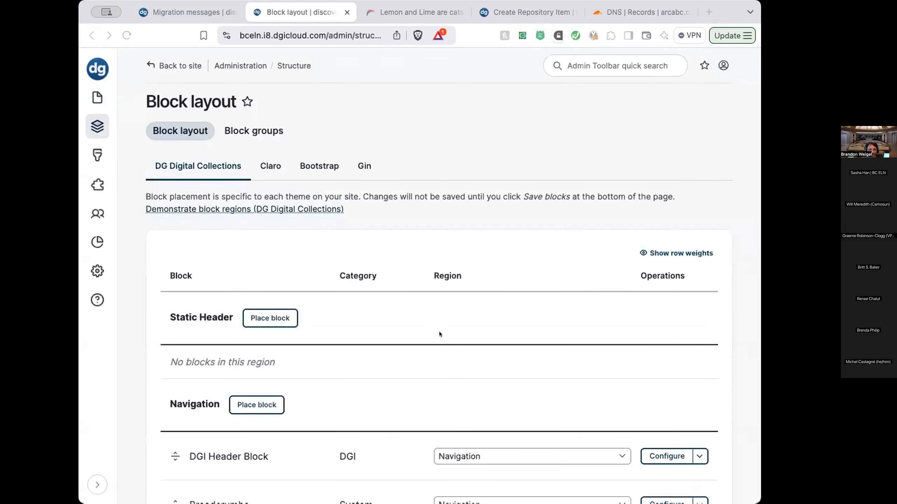
pyautogui.scroll(-4, 438, 331)
pyautogui.scroll(-5, 439, 333)
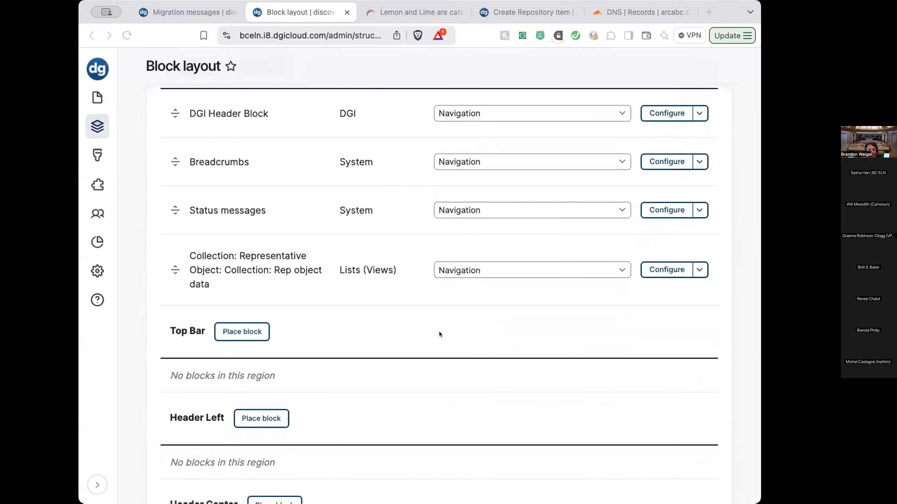
pyautogui.scroll(-2, 434, 334)
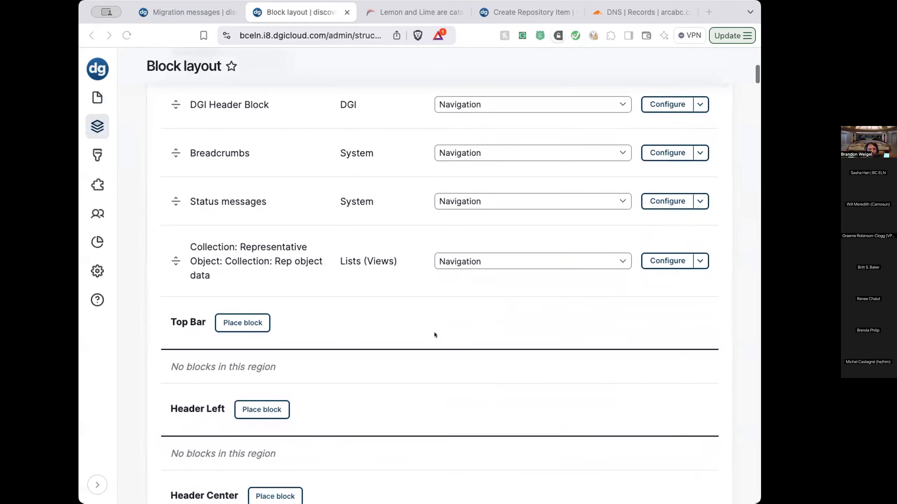
pyautogui.scroll(-5, 401, 334)
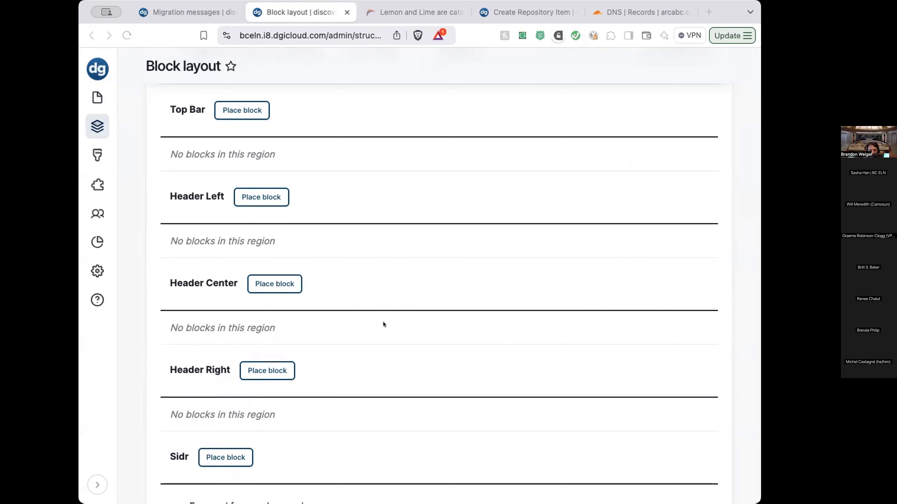
pyautogui.scroll(10, 524, 324)
pyautogui.scroll(-3, 524, 325)
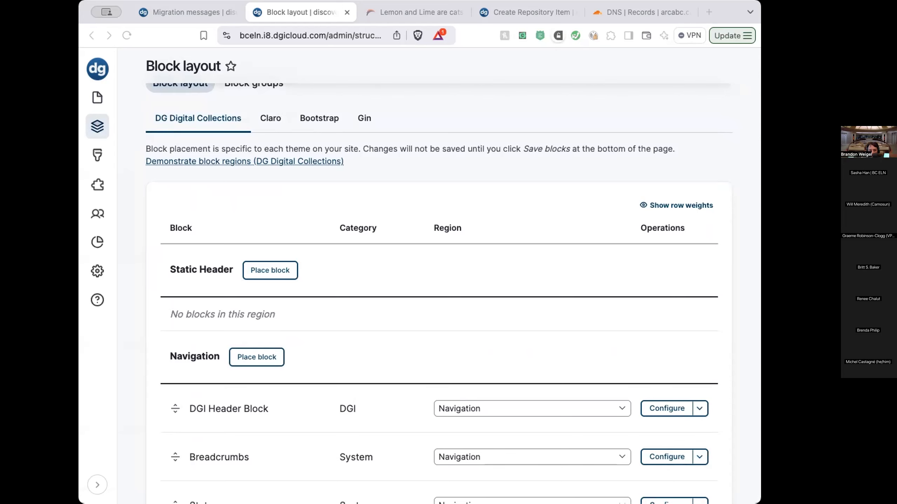
pyautogui.scroll(-4, 442, 330)
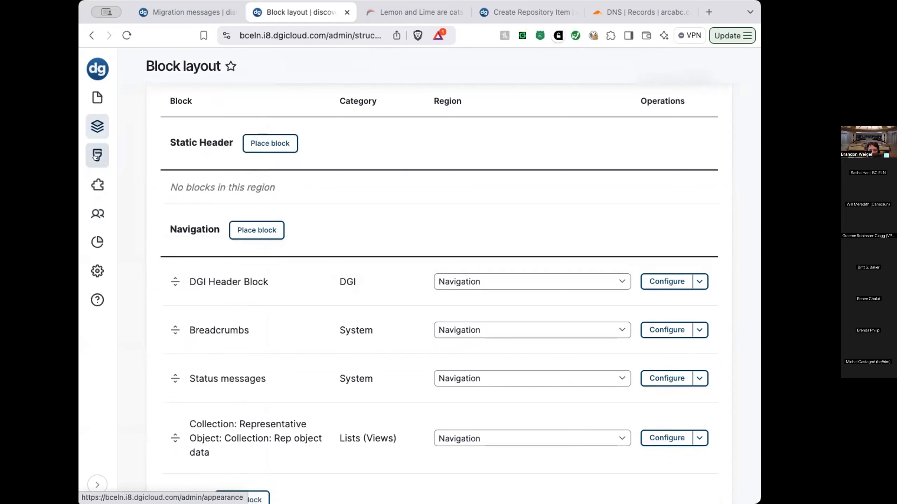
# Open the list of the site's views from the site structure settings
pyautogui.moveTo(97, 127)
pyautogui.scroll(-1, 190, 472)
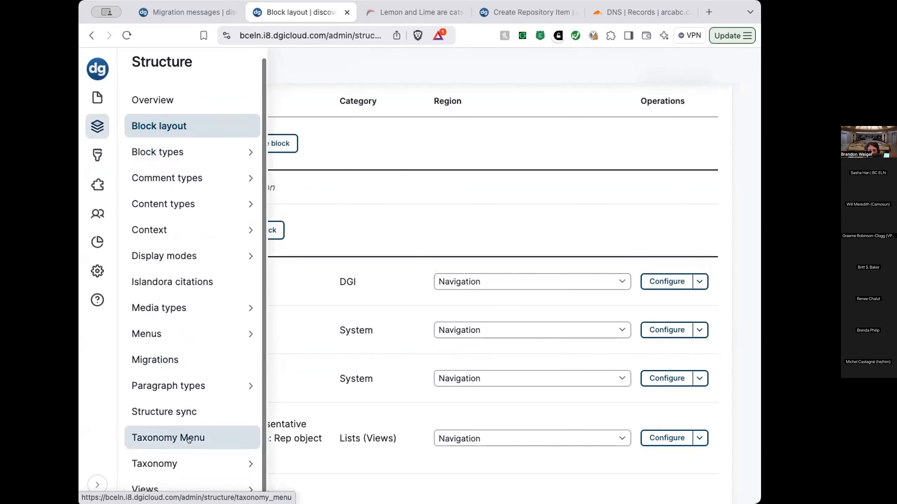
pyautogui.moveTo(183, 481)
pyautogui.click(183, 481)
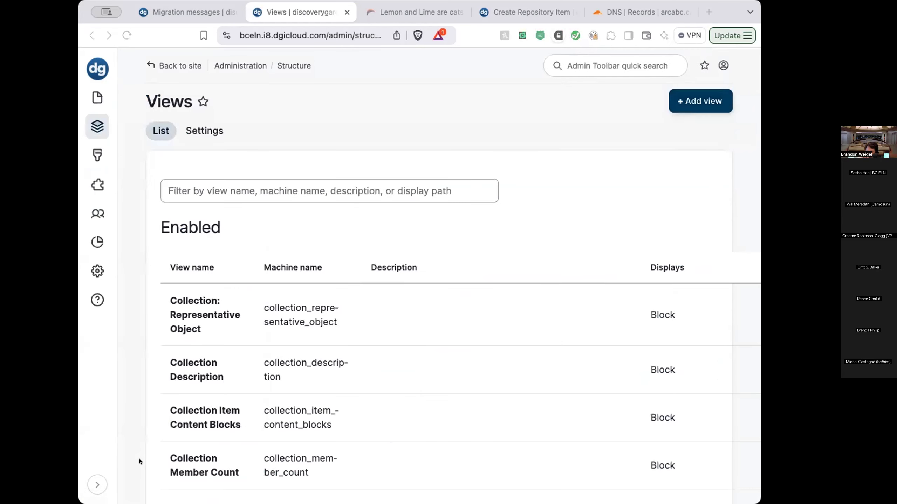